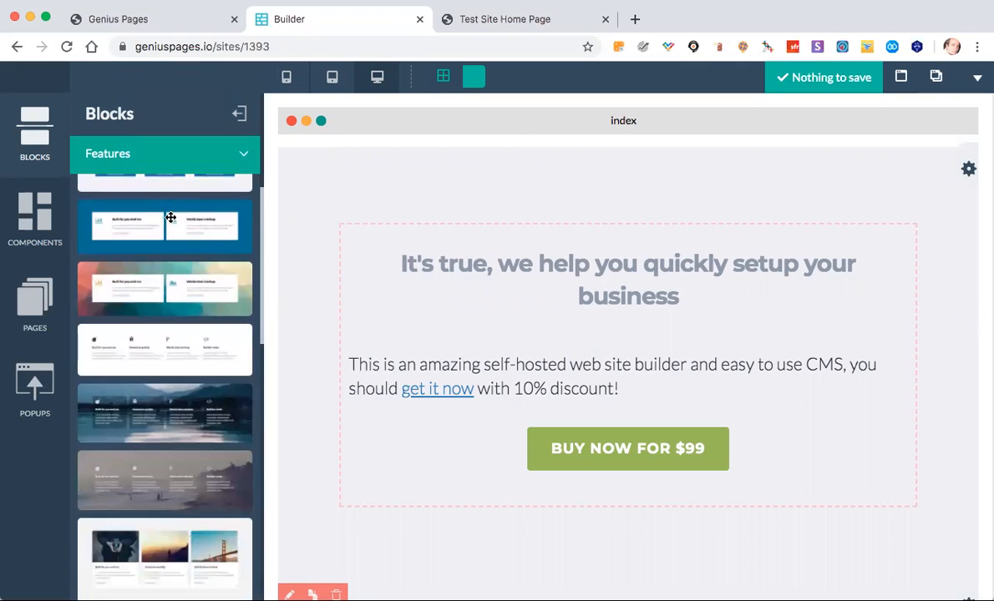
- Look through the available Features block designs, down to the end of the list and back to the start
{"action": "scroll", "coordinate": [163, 423], "scroll_direction": "down", "scroll_amount": 2}
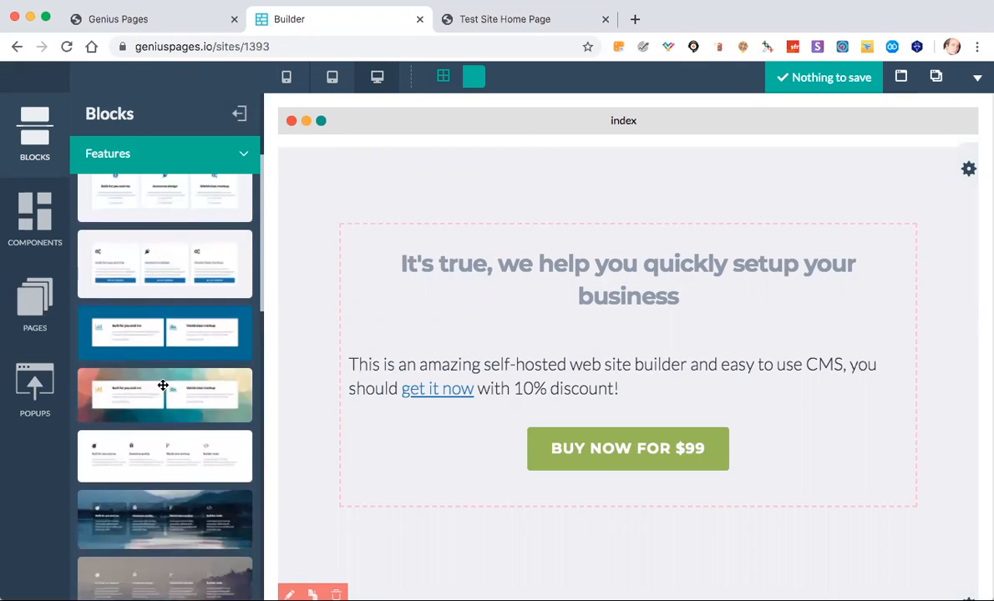
{"action": "scroll", "coordinate": [211, 255], "scroll_direction": "down", "scroll_amount": 6}
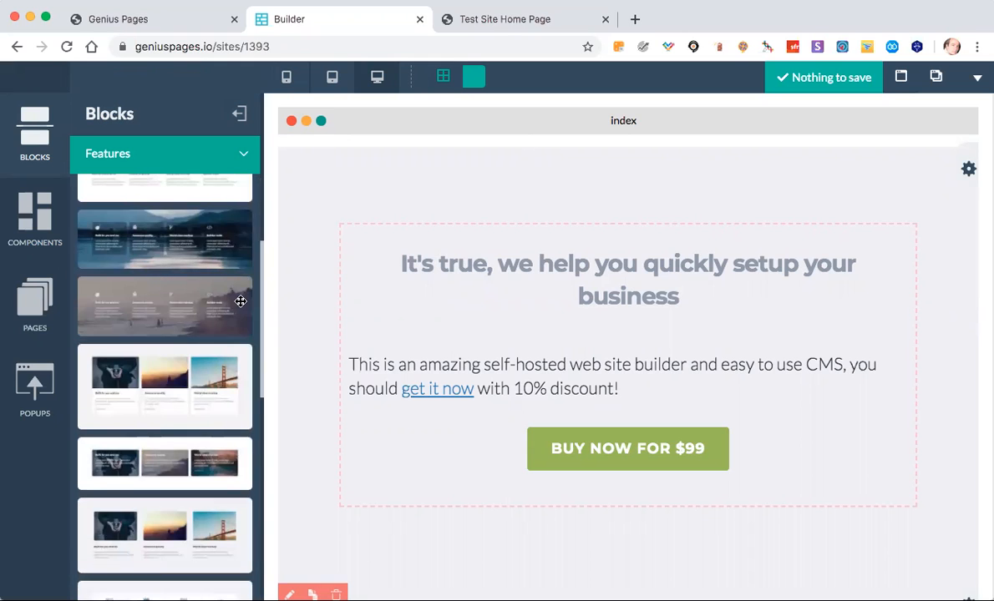
{"action": "scroll", "coordinate": [167, 295], "scroll_direction": "down", "scroll_amount": 3}
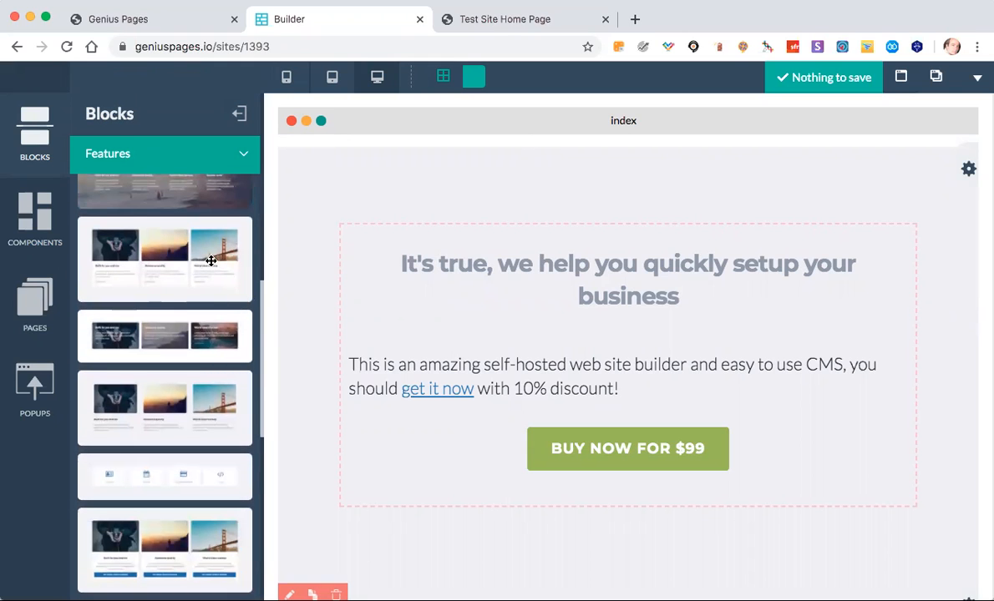
{"action": "scroll", "coordinate": [199, 261], "scroll_direction": "down", "scroll_amount": 2}
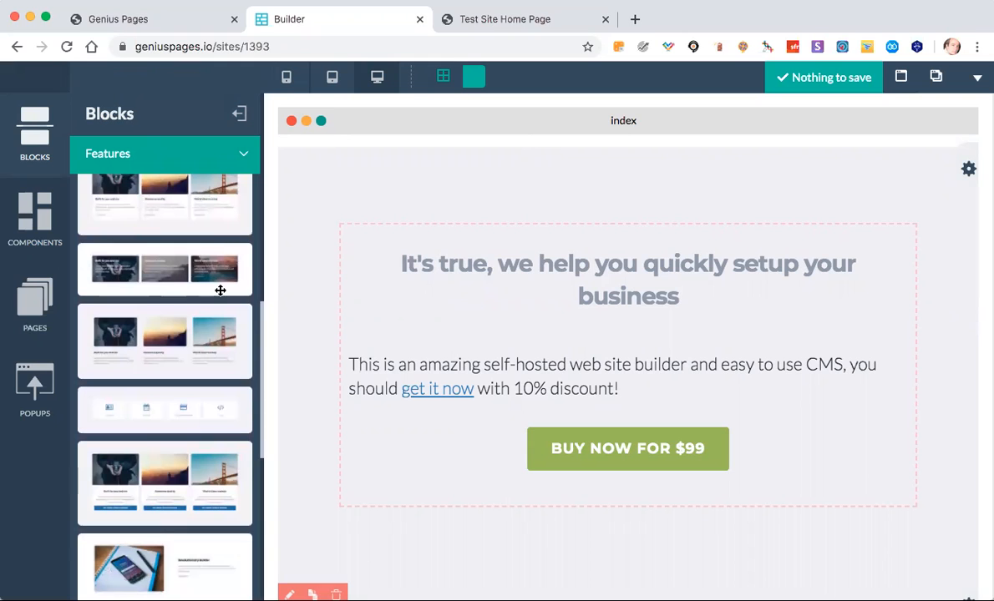
{"action": "scroll", "coordinate": [195, 339], "scroll_direction": "down", "scroll_amount": 3}
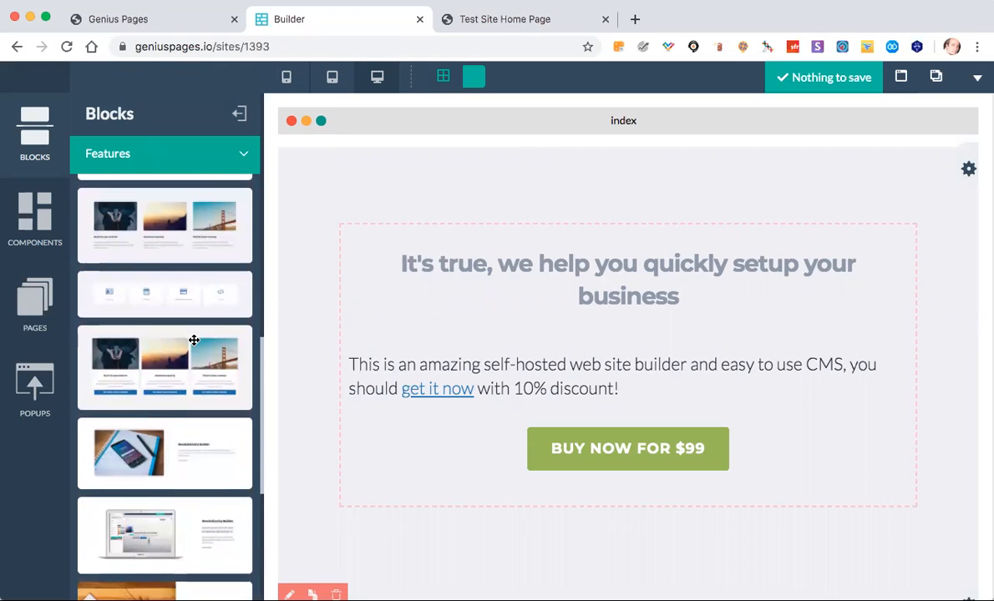
{"action": "scroll", "coordinate": [194, 339], "scroll_direction": "up", "scroll_amount": 1}
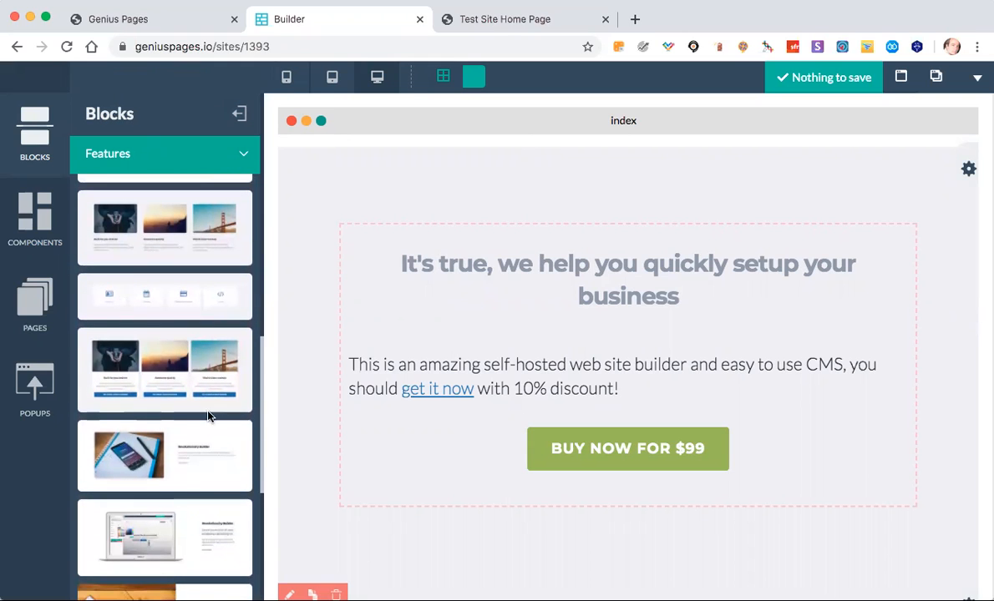
{"action": "scroll", "coordinate": [208, 412], "scroll_direction": "down", "scroll_amount": 5}
{"action": "scroll", "coordinate": [208, 413], "scroll_direction": "down", "scroll_amount": 3}
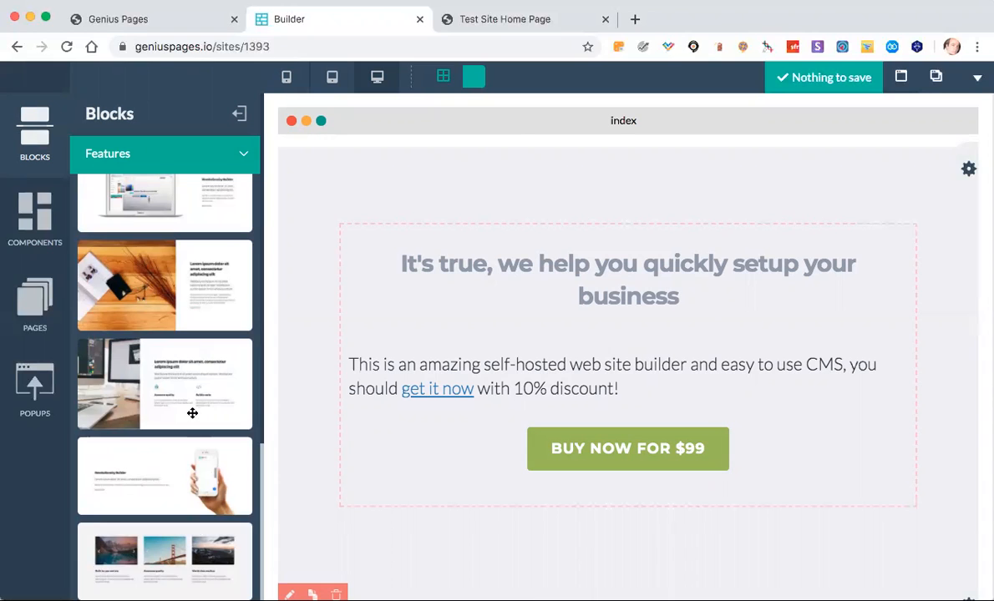
{"action": "scroll", "coordinate": [213, 409], "scroll_direction": "down", "scroll_amount": 5}
{"action": "scroll", "coordinate": [218, 399], "scroll_direction": "up", "scroll_amount": 4}
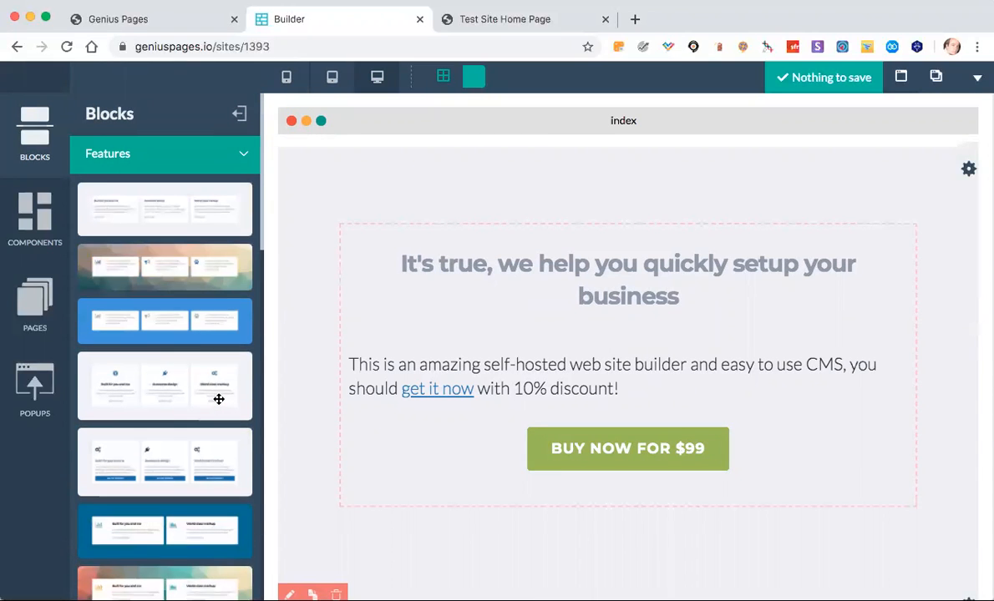
- Add the white four-column icon Features block above the existing content at the start of the index page
{"action": "scroll", "coordinate": [218, 399], "scroll_direction": "down", "scroll_amount": 2}
{"action": "scroll", "coordinate": [218, 399], "scroll_direction": "down", "scroll_amount": 3}
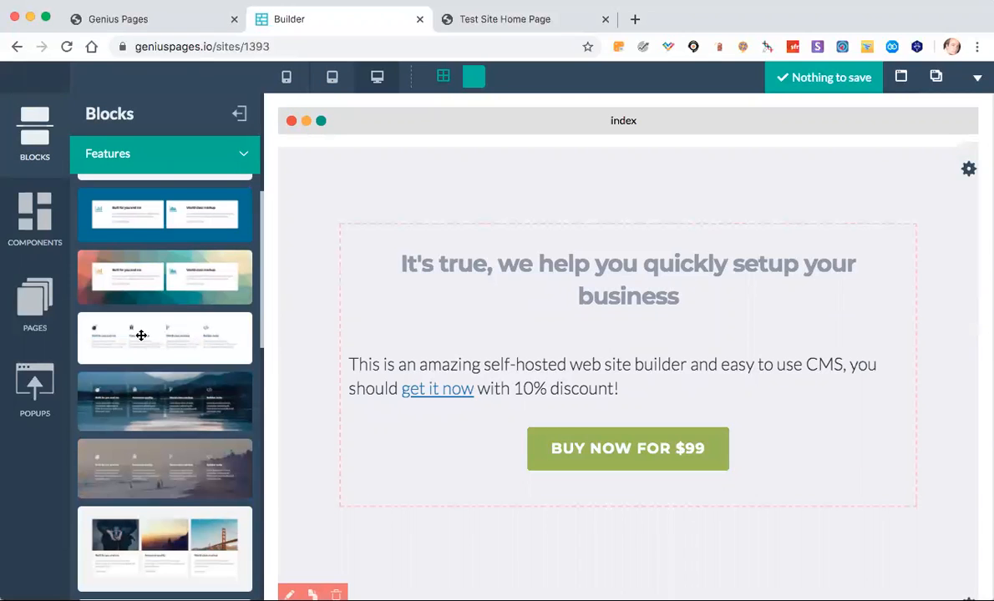
{"action": "left_click_drag", "start_coordinate": [141, 335], "coordinate": [608, 184]}
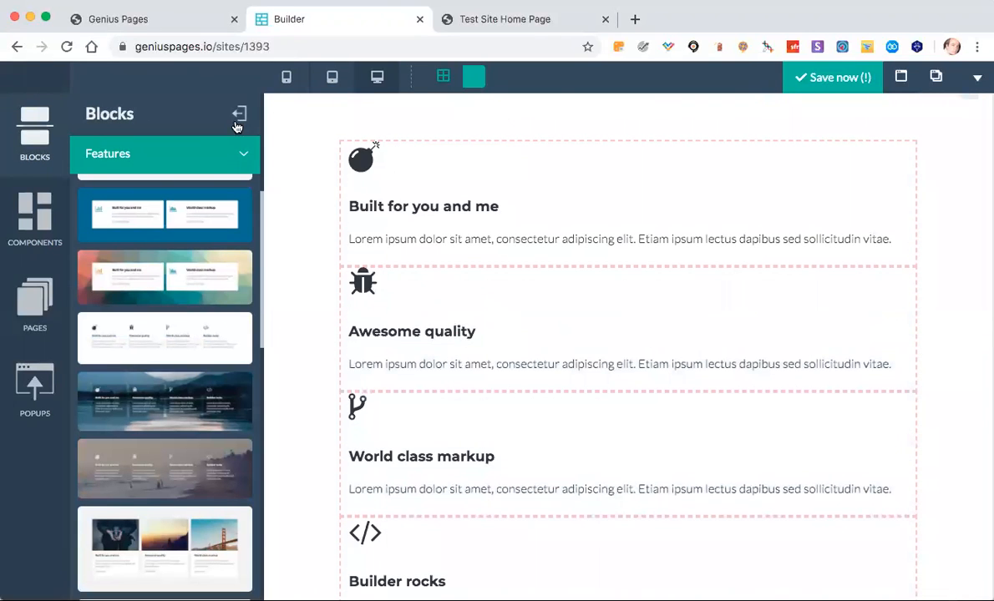
{"action": "left_click", "coordinate": [238, 117]}
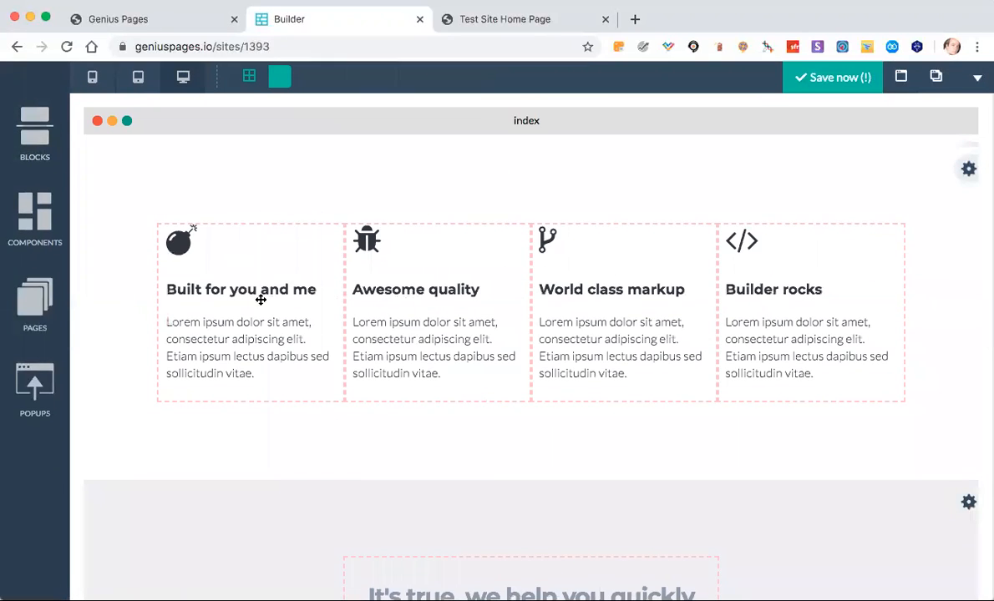
- Inspect the detail settings of the bomb icon and of the grid that holds the four feature columns
{"action": "mouse_move", "coordinate": [187, 230]}
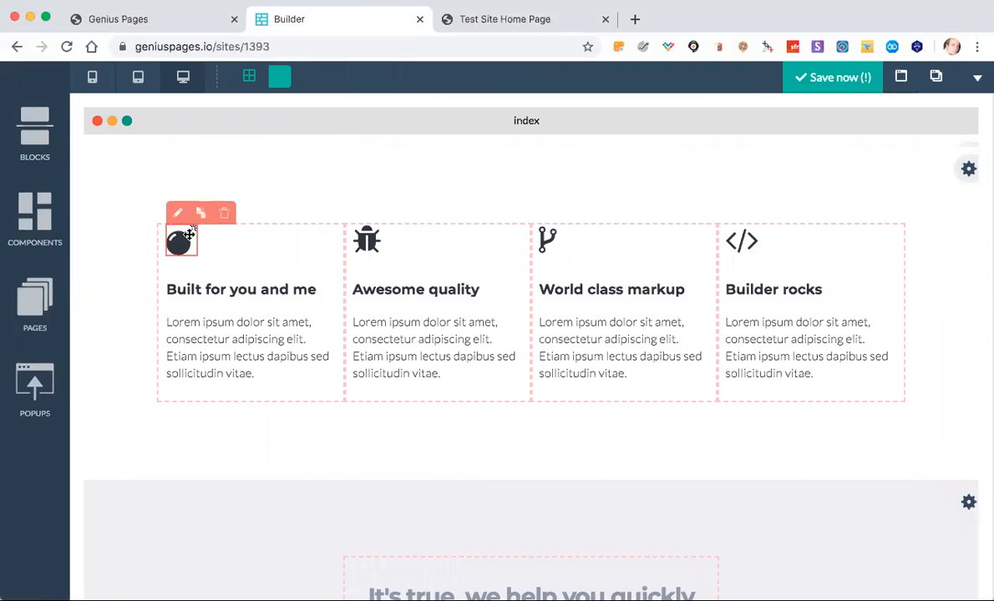
{"action": "left_click", "coordinate": [176, 213]}
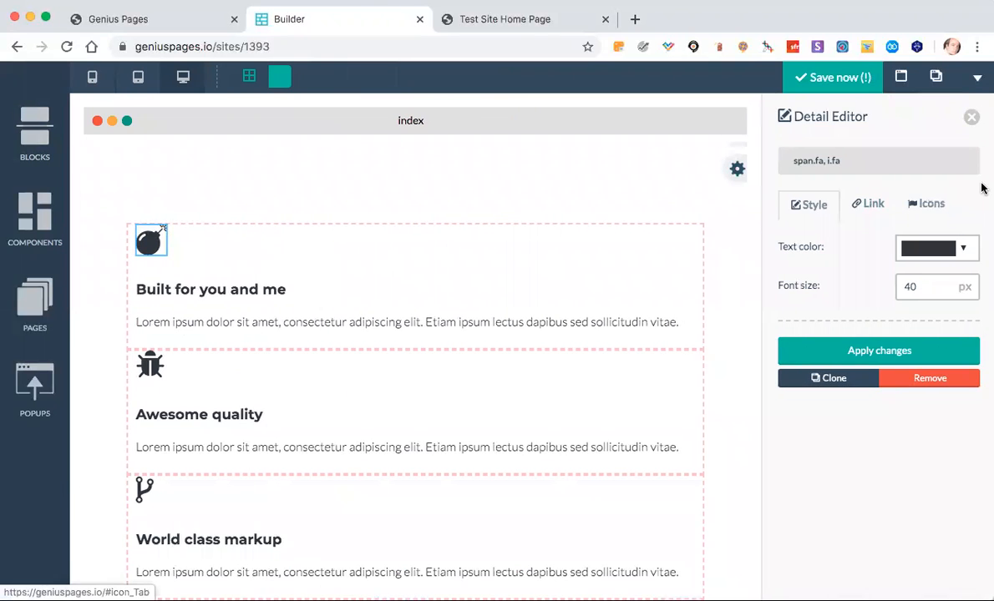
{"action": "left_click", "coordinate": [970, 119]}
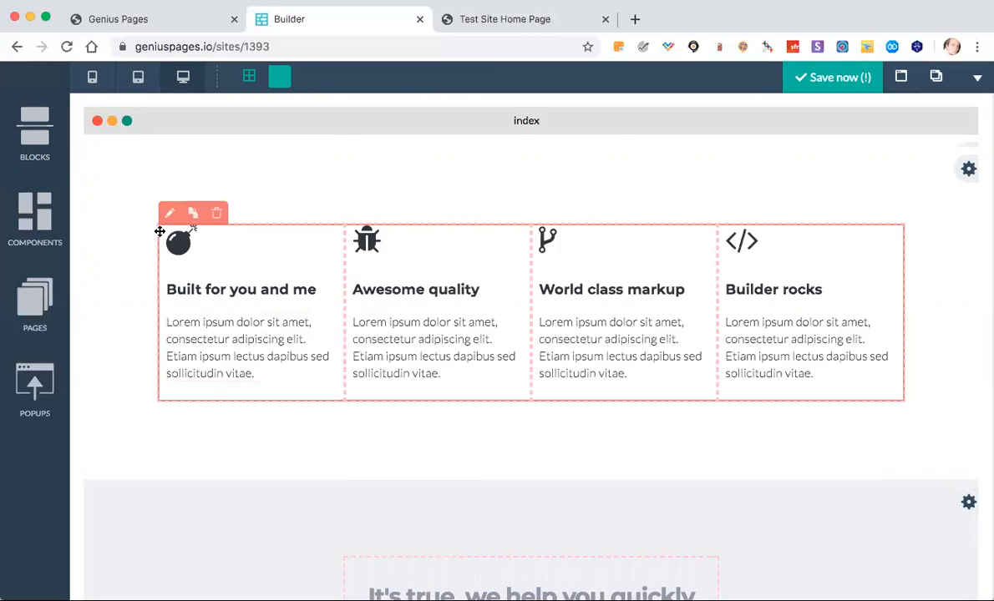
{"action": "left_click", "coordinate": [169, 214]}
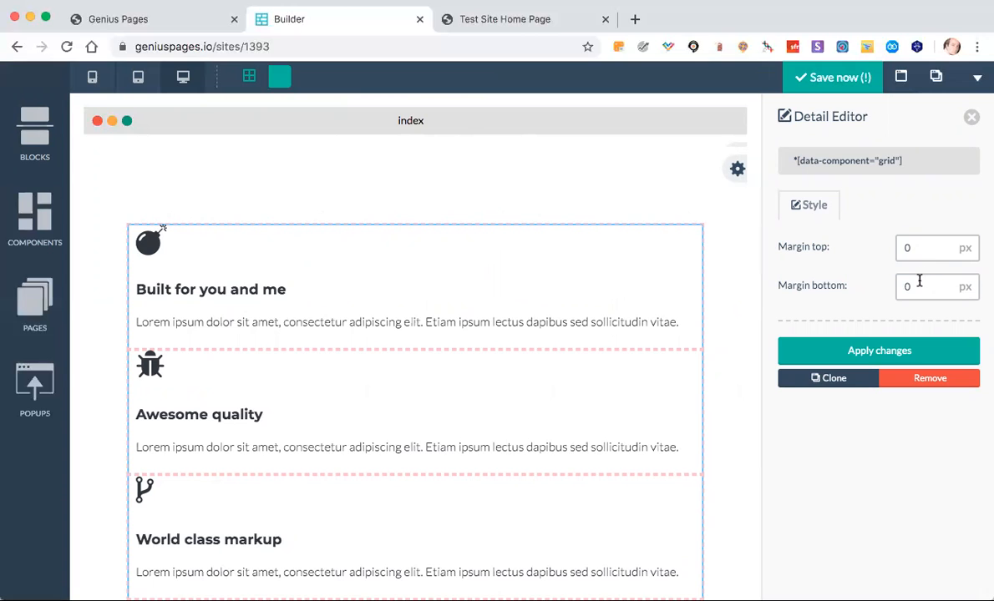
{"action": "left_click", "coordinate": [971, 120]}
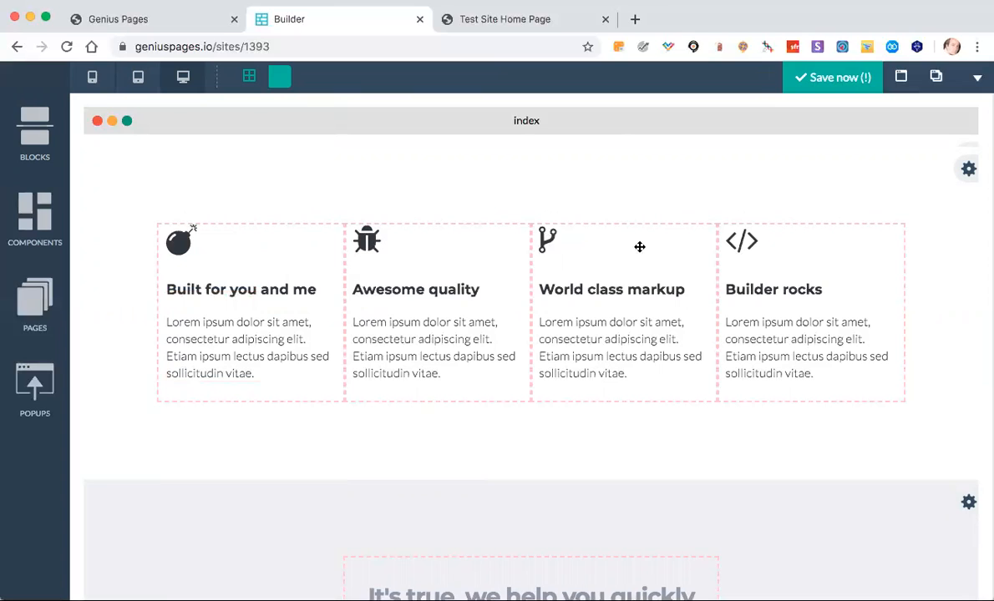
- Delete the "World class markup" content, including its icon and text, from the third feature column
{"action": "left_click", "coordinate": [532, 228]}
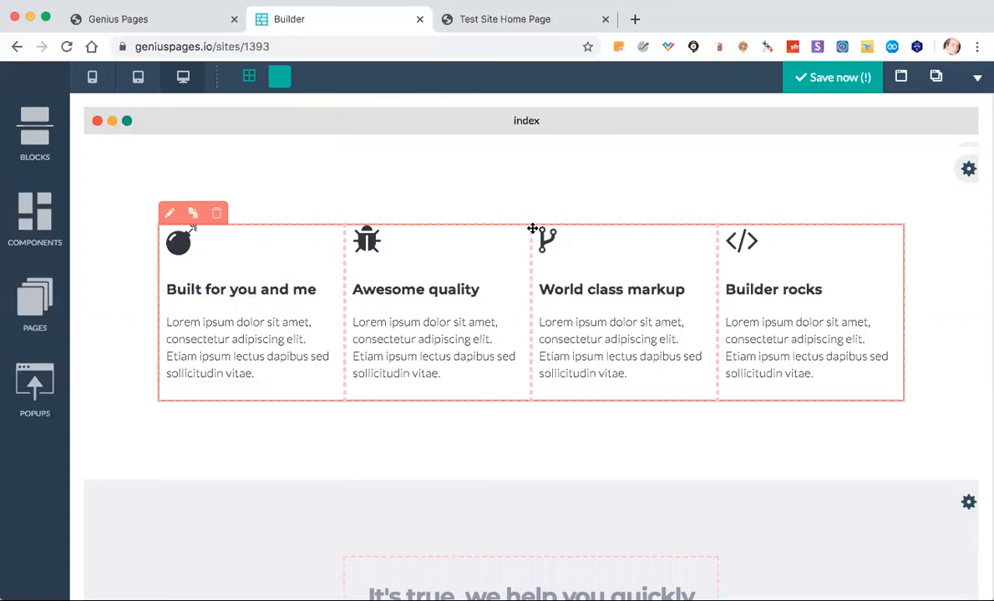
{"action": "left_click", "coordinate": [544, 231]}
{"action": "left_click", "coordinate": [576, 239]}
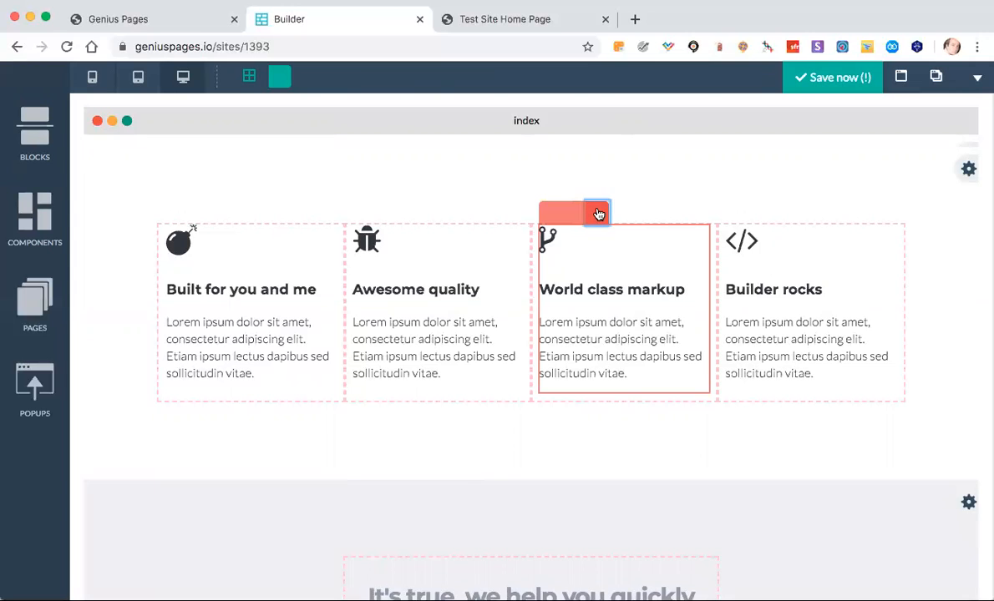
{"action": "left_click", "coordinate": [598, 213]}
{"action": "left_click", "coordinate": [595, 288]}
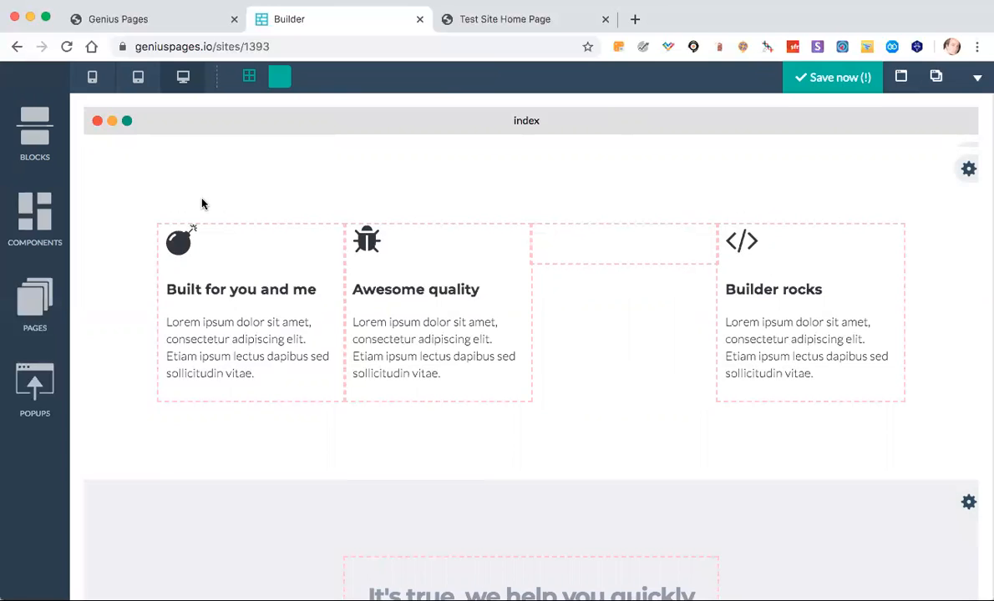
- Add an Empty block above the features block at the start of the page
{"action": "left_click", "coordinate": [25, 134]}
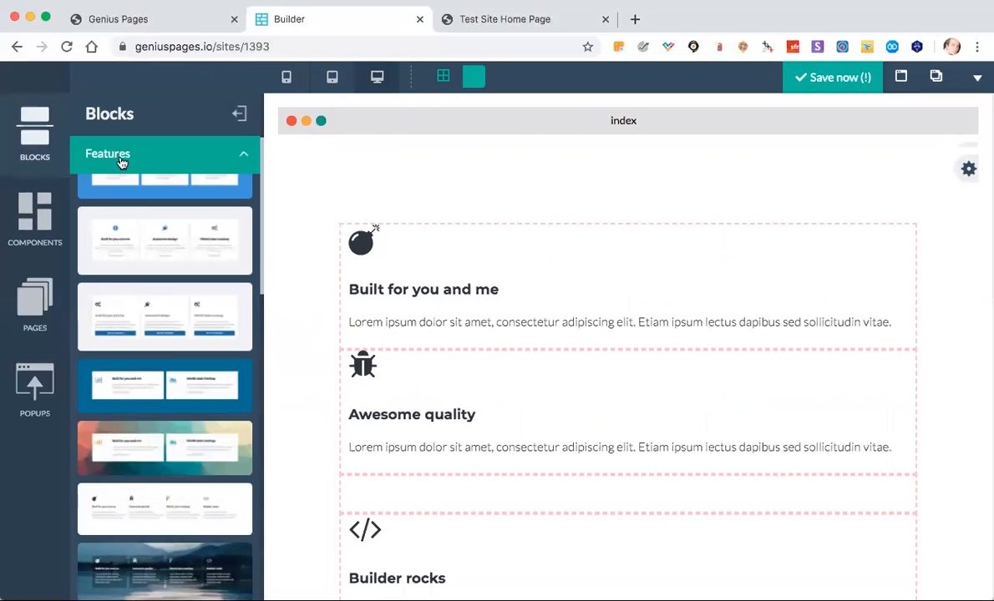
{"action": "left_click", "coordinate": [122, 159]}
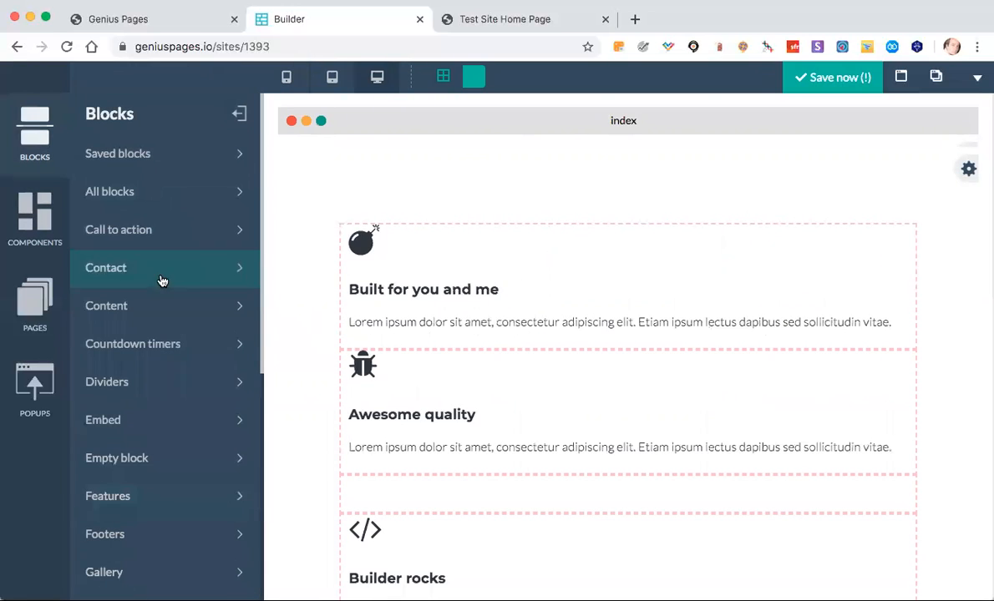
{"action": "left_click", "coordinate": [142, 459]}
{"action": "left_click_drag", "start_coordinate": [159, 240], "coordinate": [424, 198]}
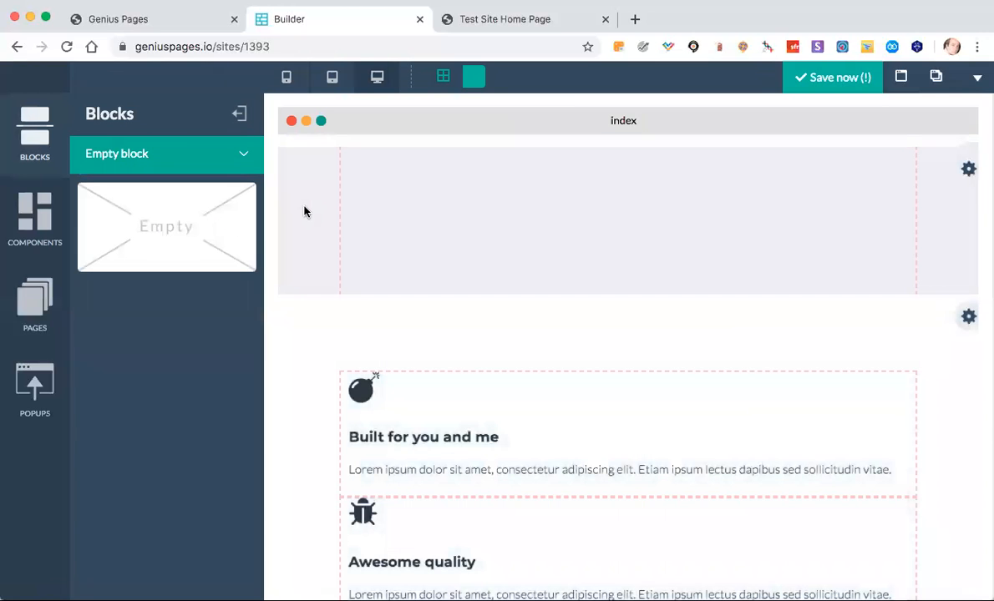
{"action": "left_click", "coordinate": [238, 117]}
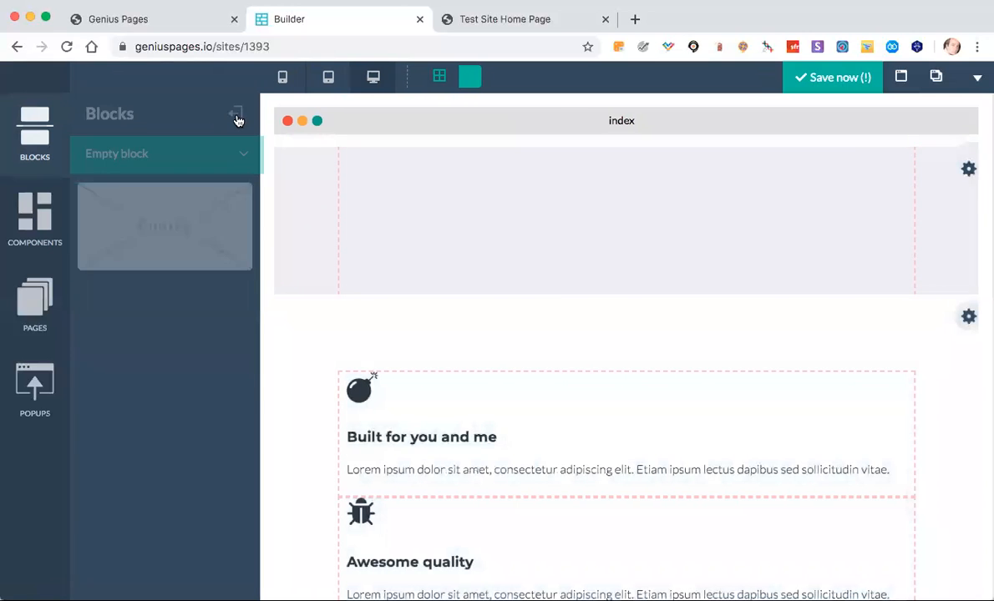
- Insert a 33% / 33% / 33% three-column grid into the empty block
{"action": "left_click", "coordinate": [40, 219]}
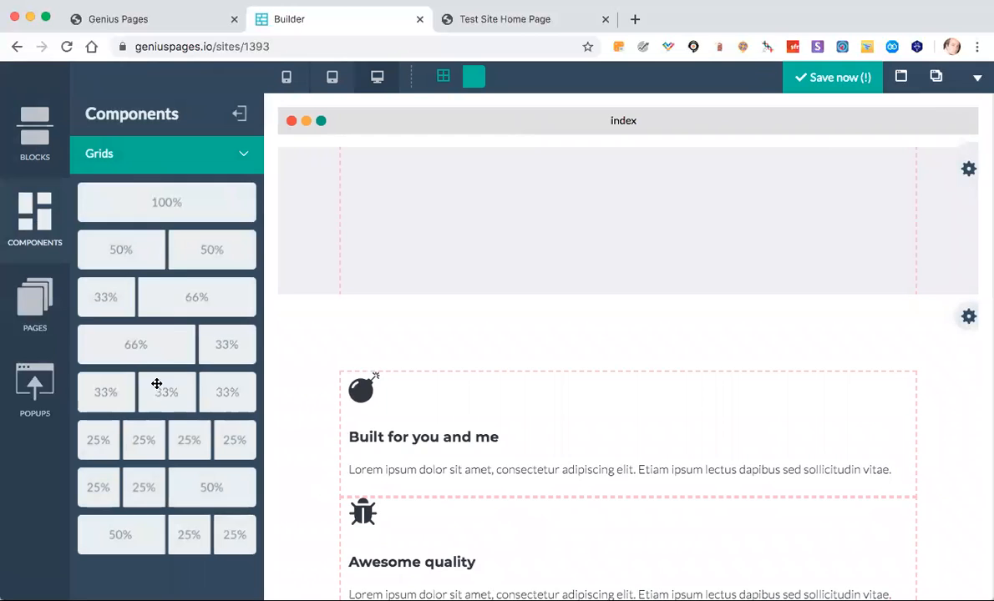
{"action": "left_click_drag", "start_coordinate": [149, 403], "coordinate": [608, 222]}
{"action": "left_click", "coordinate": [239, 113]}
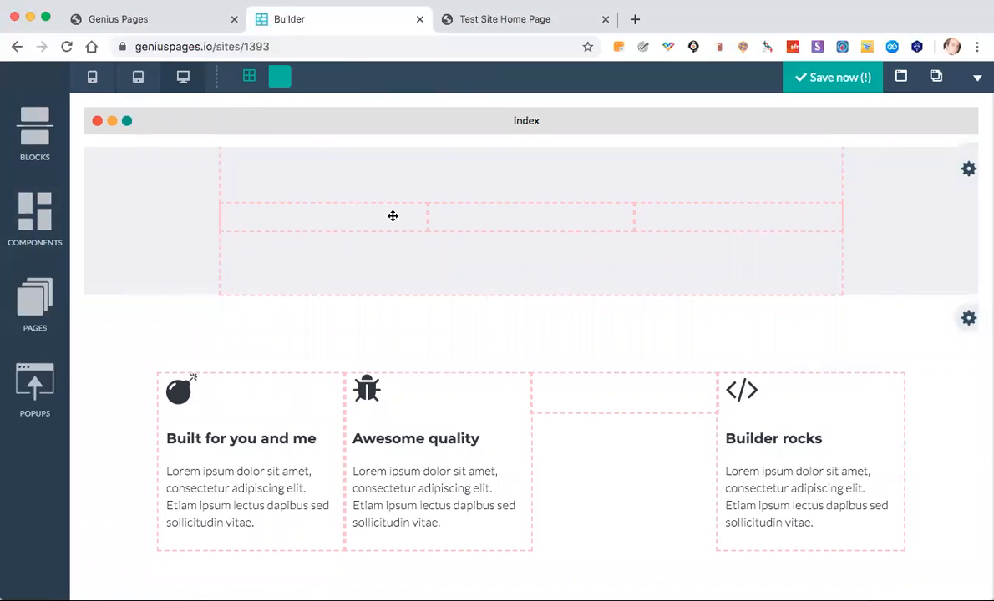
- Move the bomb icon, "Built for you and me" heading and its paragraph into the new grid's first column
{"action": "left_click", "coordinate": [200, 384]}
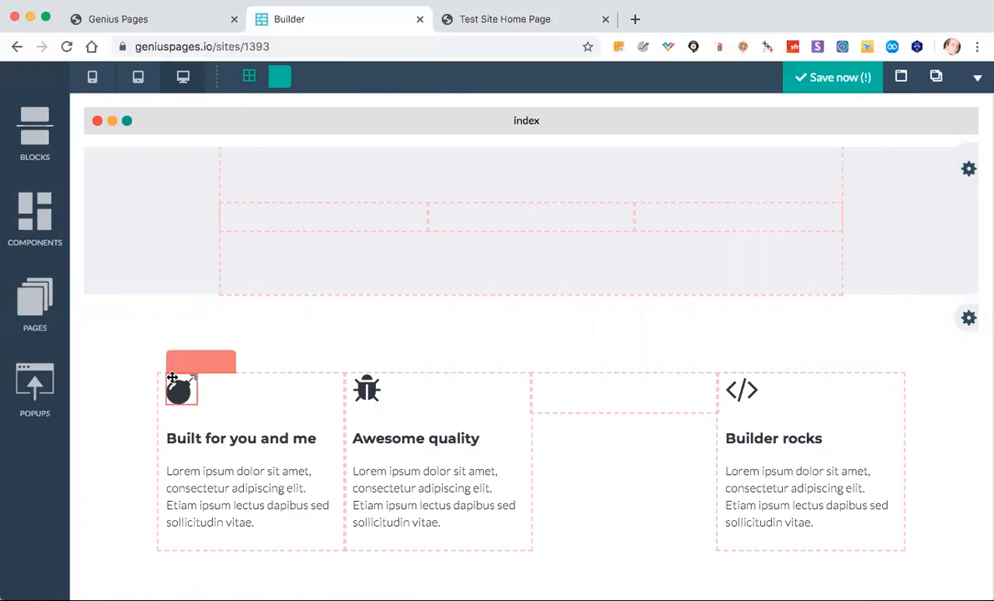
{"action": "left_click", "coordinate": [208, 387]}
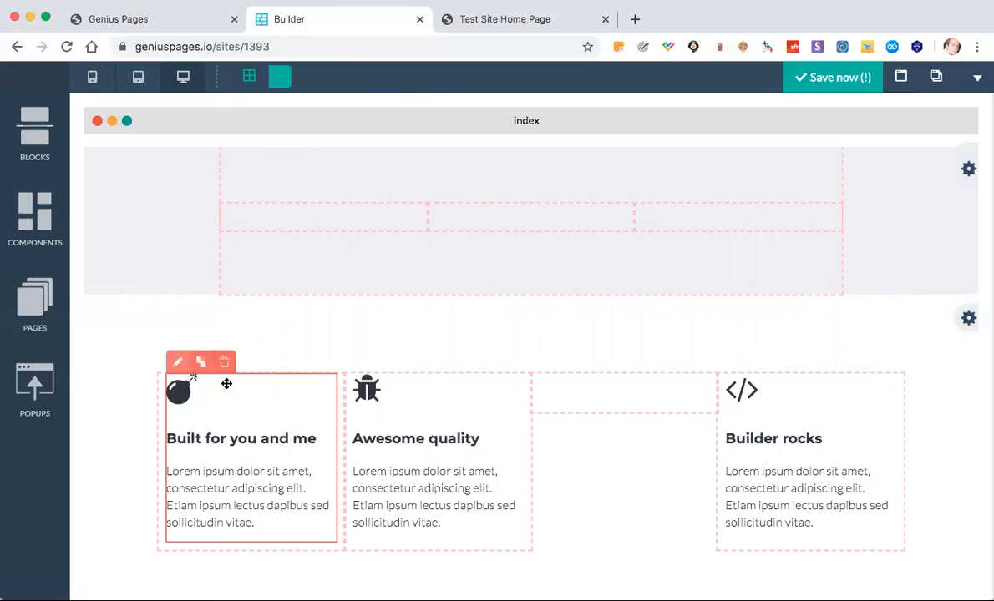
{"action": "left_click_drag", "start_coordinate": [226, 385], "coordinate": [295, 208]}
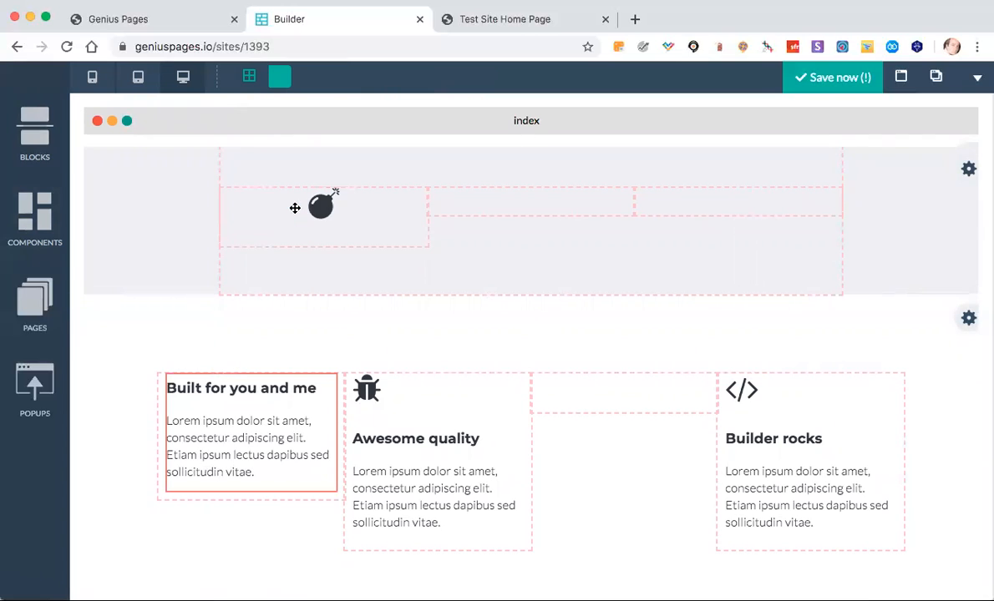
{"action": "left_click_drag", "start_coordinate": [228, 392], "coordinate": [316, 233]}
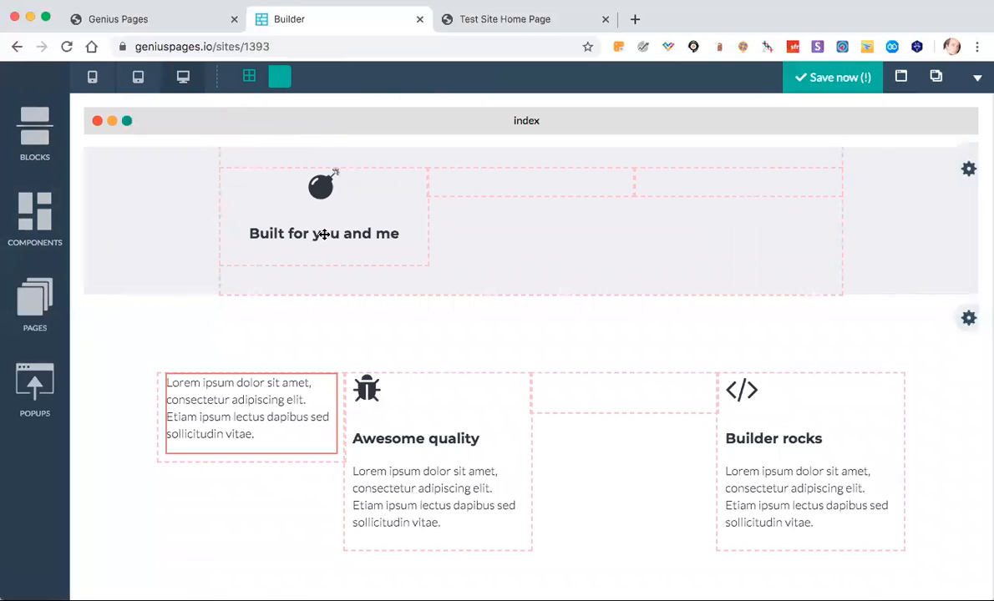
{"action": "left_click_drag", "start_coordinate": [227, 386], "coordinate": [333, 248]}
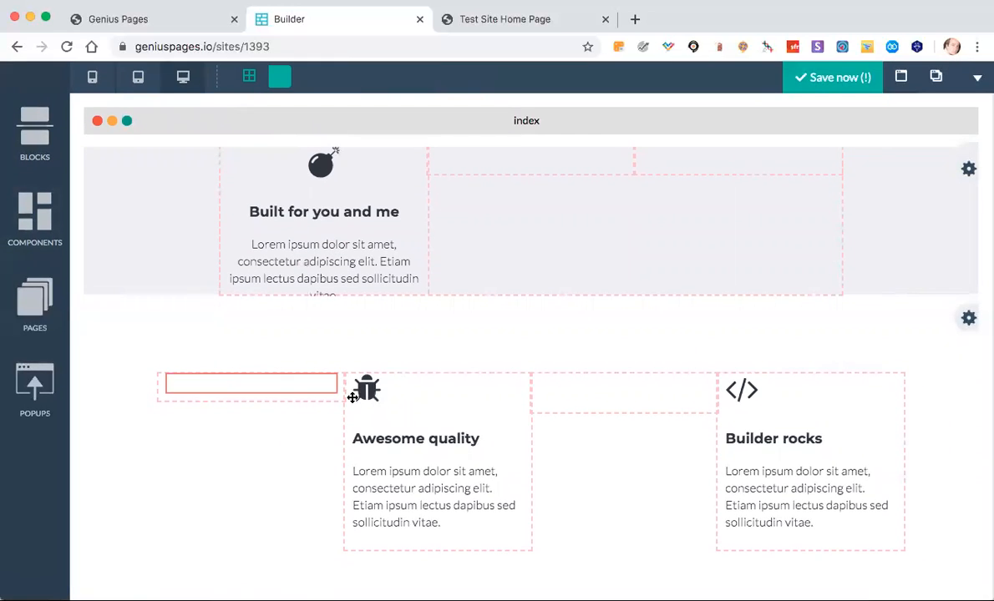
- Move the "Awesome quality" and "Builder rocks" icons, headings and paragraphs into the new grid's second and third columns respectively
{"action": "left_click_drag", "start_coordinate": [366, 392], "coordinate": [497, 160]}
{"action": "left_click_drag", "start_coordinate": [408, 387], "coordinate": [519, 183]}
{"action": "left_click_drag", "start_coordinate": [434, 385], "coordinate": [517, 229]}
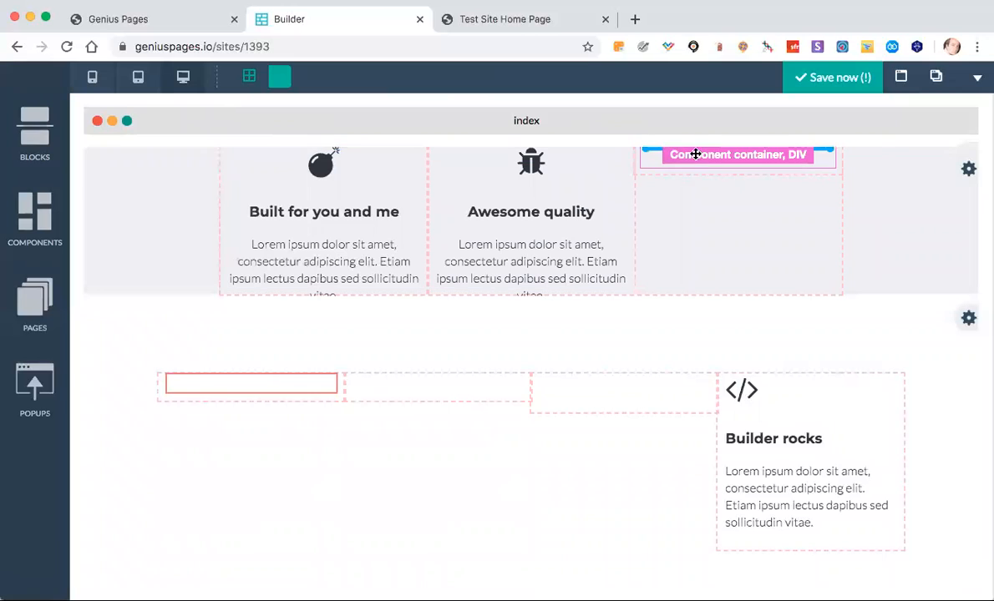
{"action": "left_click_drag", "start_coordinate": [695, 155], "coordinate": [695, 154]}
{"action": "left_click_drag", "start_coordinate": [747, 395], "coordinate": [835, 284]}
- Delete the emptied four-column features block beneath the new three-column block
{"action": "mouse_move", "coordinate": [961, 323]}
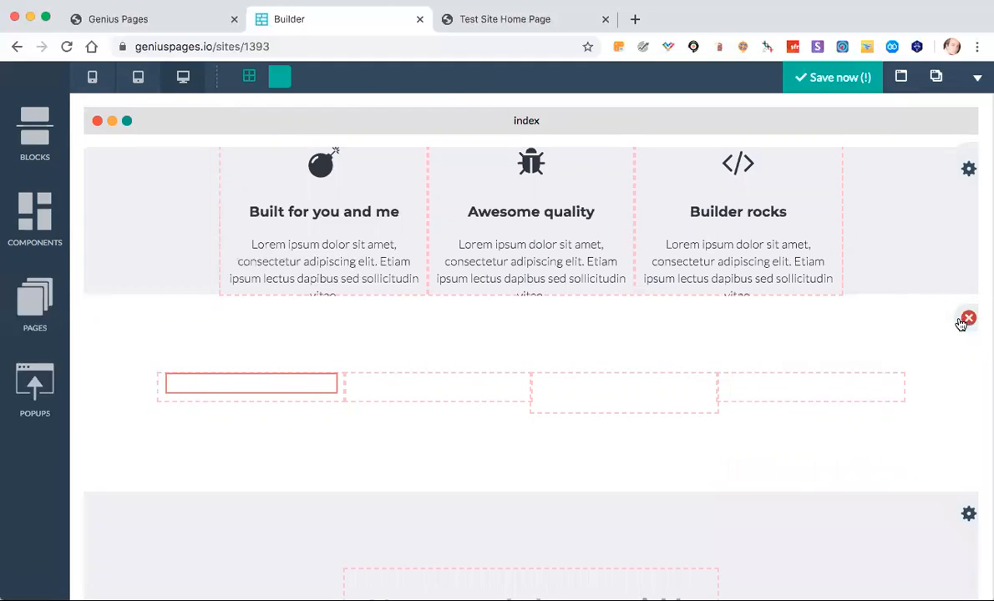
{"action": "left_click", "coordinate": [958, 319]}
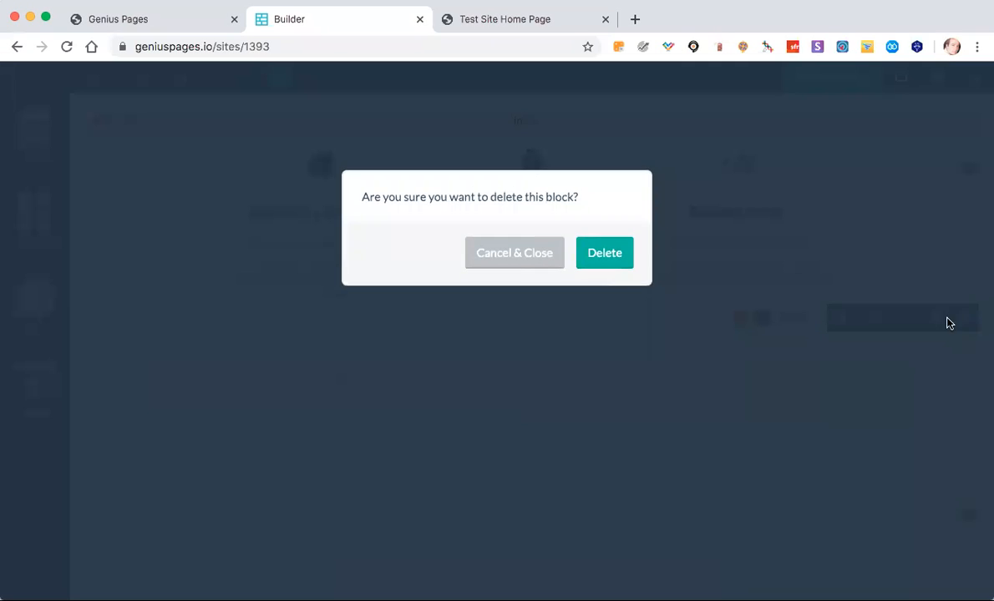
{"action": "left_click", "coordinate": [605, 253]}
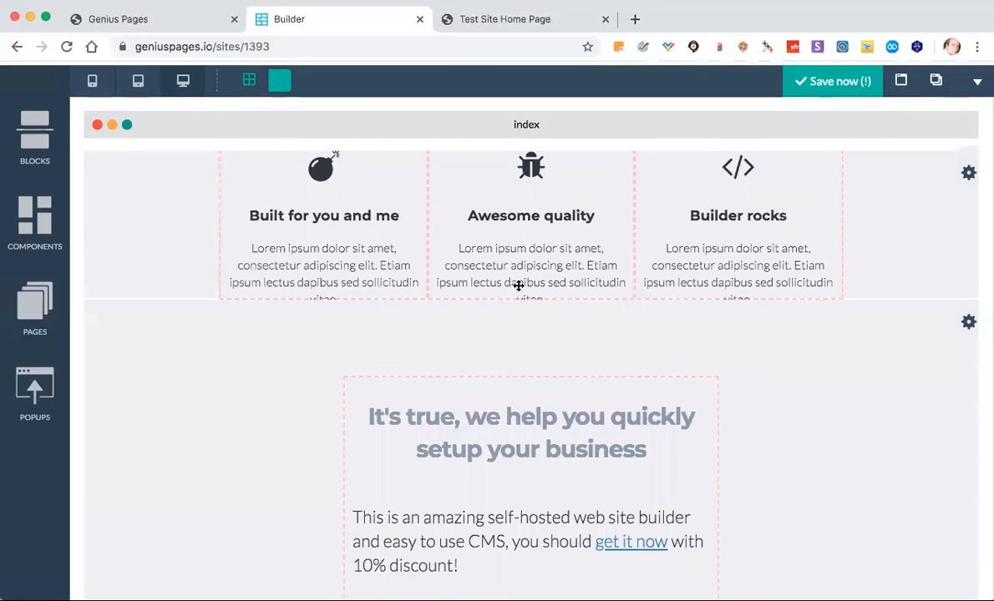
{"action": "scroll", "coordinate": [518, 285], "scroll_direction": "down", "scroll_amount": 1}
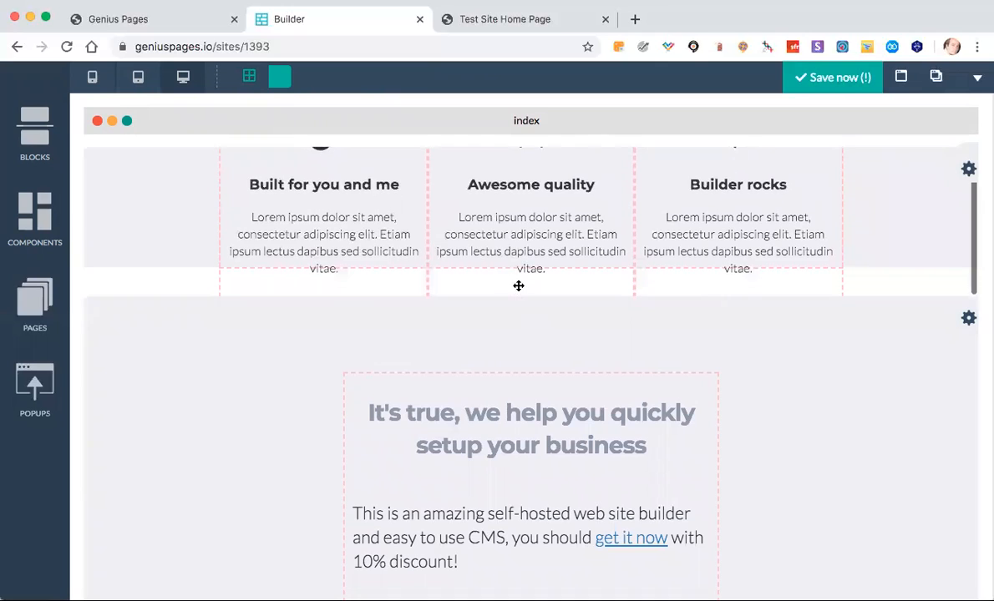
- Set the three-column features block's padding to 25 px at the top and 40 px at the bottom, and apply the changes
{"action": "scroll", "coordinate": [517, 286], "scroll_direction": "up", "scroll_amount": 2}
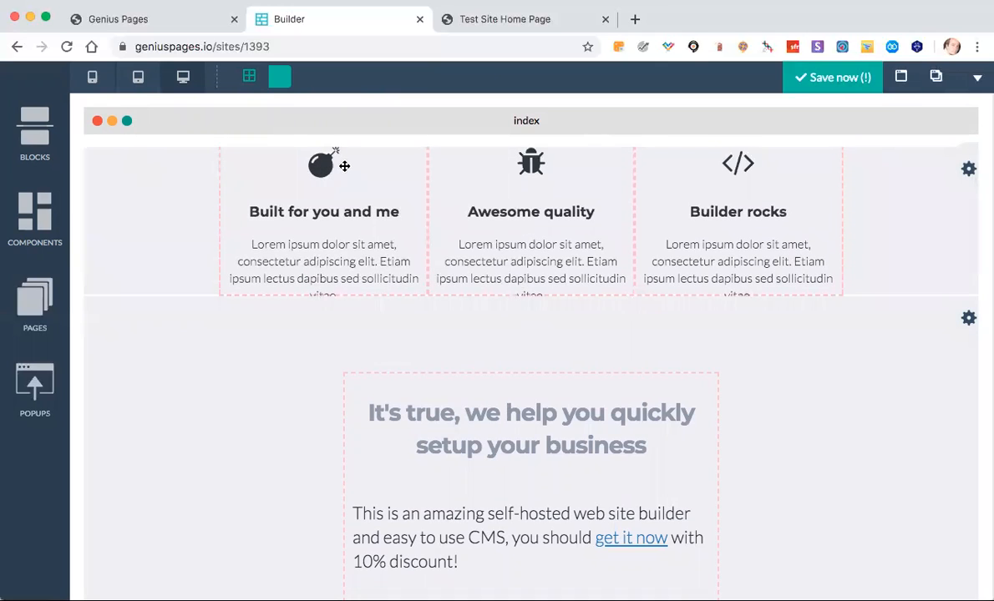
{"action": "left_click", "coordinate": [97, 160]}
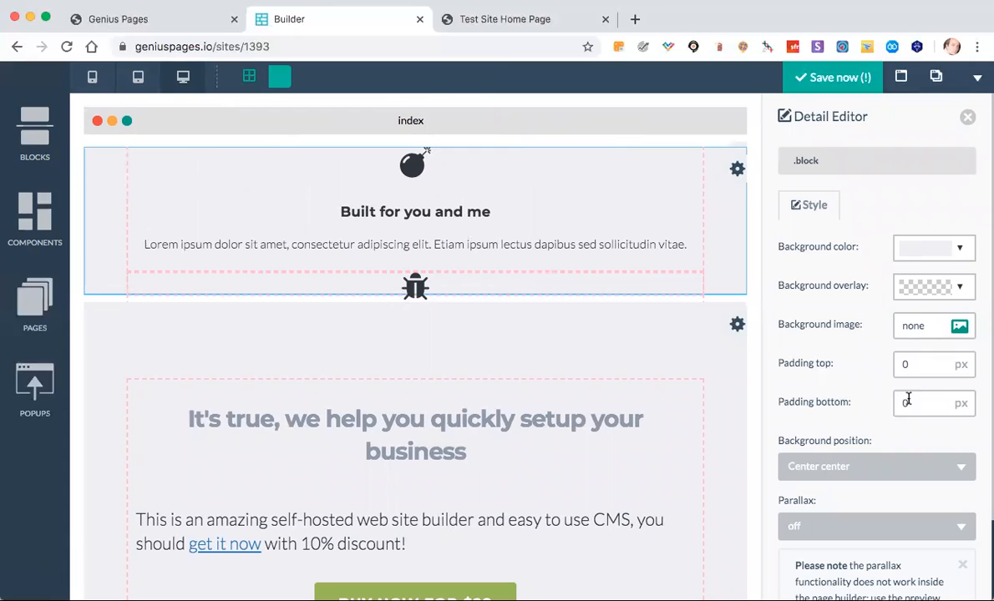
{"action": "left_click", "coordinate": [903, 365]}
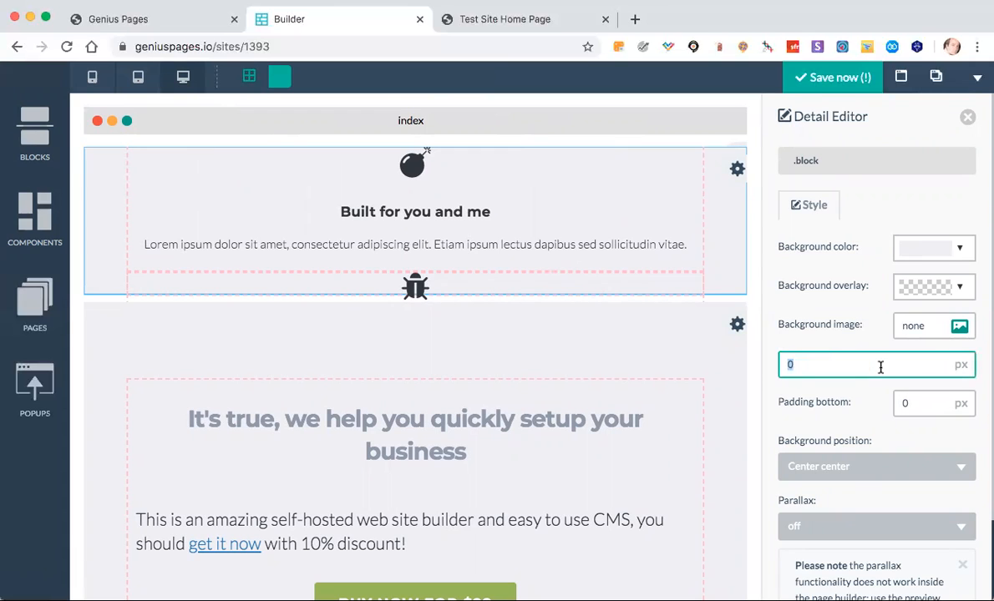
{"action": "left_click", "coordinate": [905, 404]}
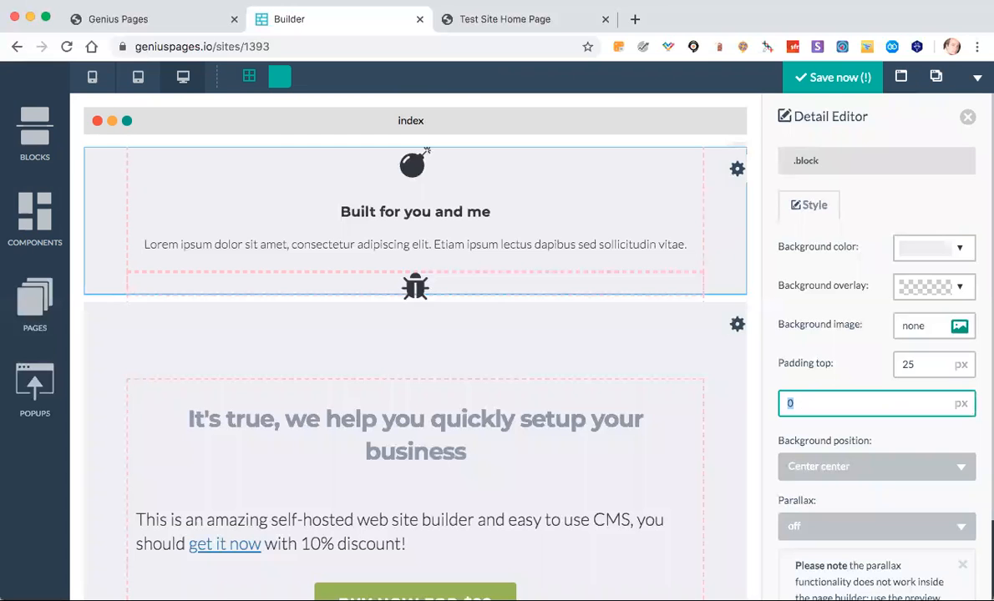
{"action": "scroll", "coordinate": [844, 526], "scroll_direction": "down", "scroll_amount": 3}
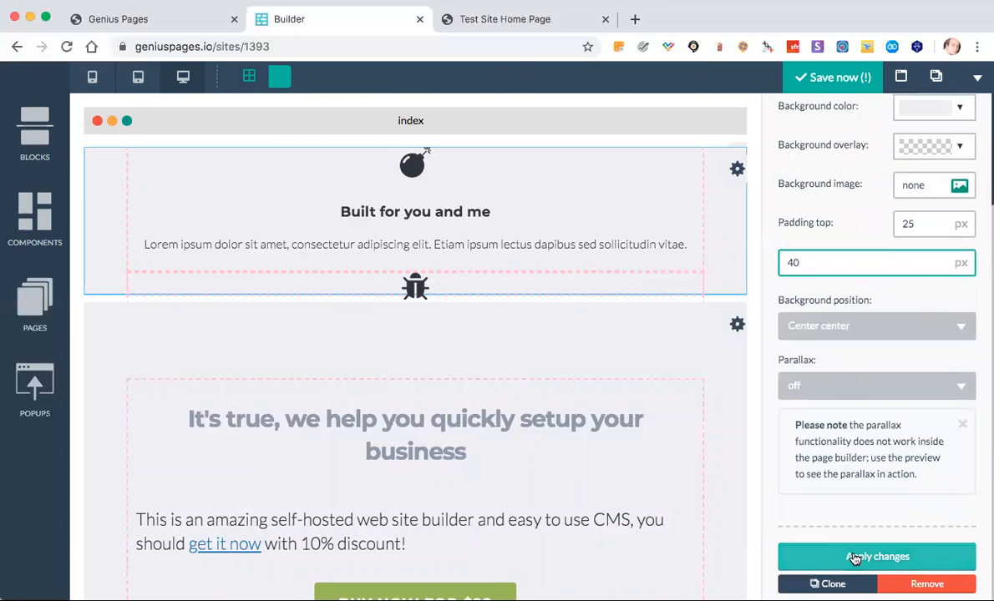
{"action": "left_click", "coordinate": [856, 554]}
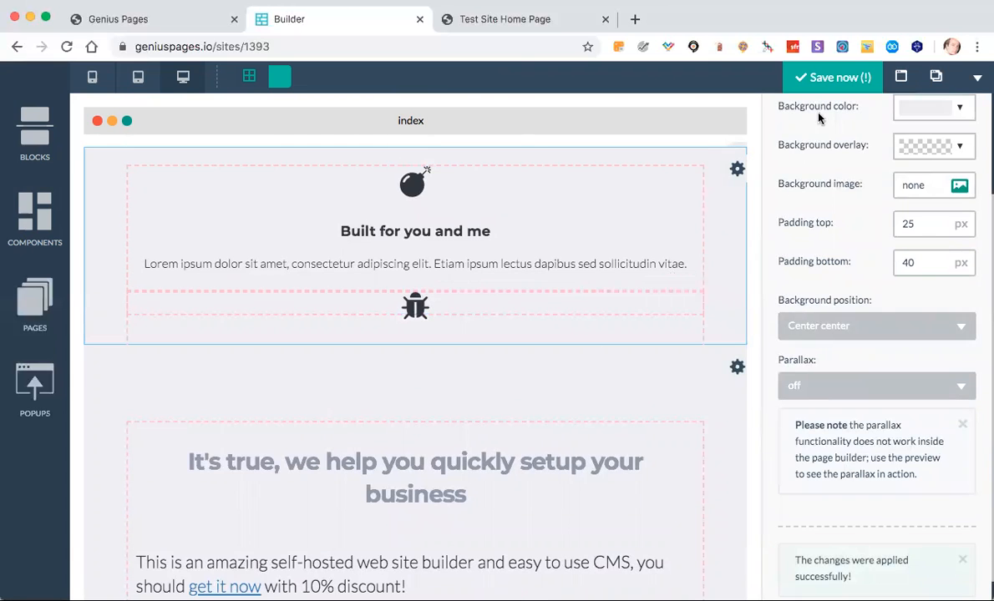
{"action": "scroll", "coordinate": [959, 139], "scroll_direction": "up", "scroll_amount": 5}
{"action": "left_click", "coordinate": [966, 114]}
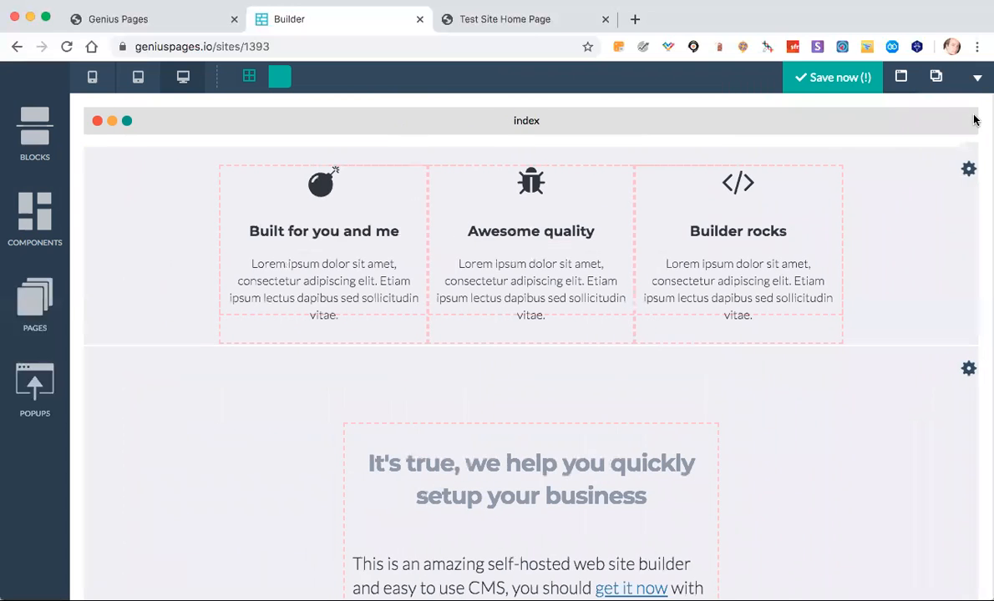
- Save the site with the updated features block and dismiss the save notification
{"action": "left_click", "coordinate": [860, 86]}
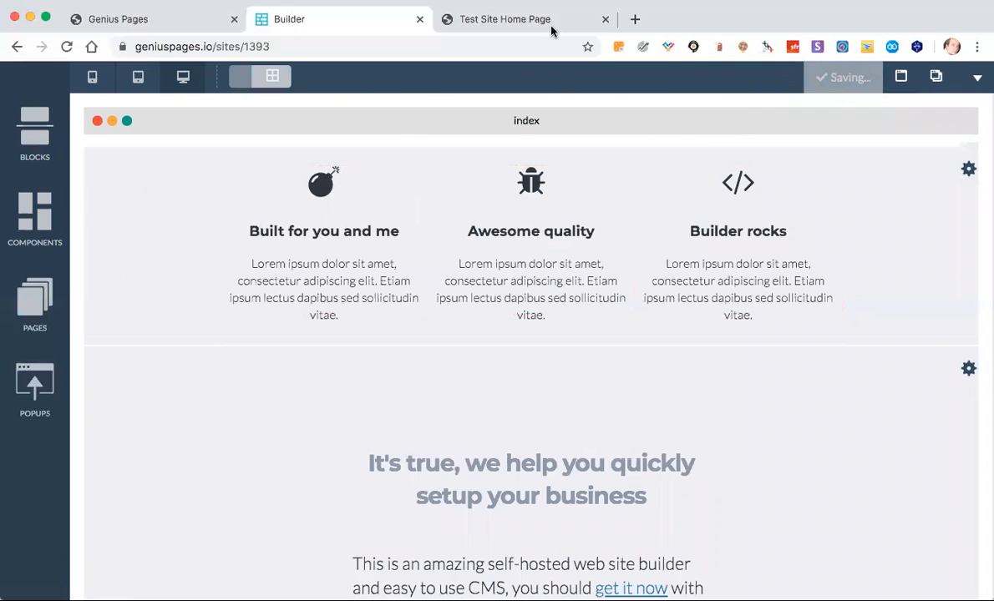
{"action": "left_click", "coordinate": [525, 22]}
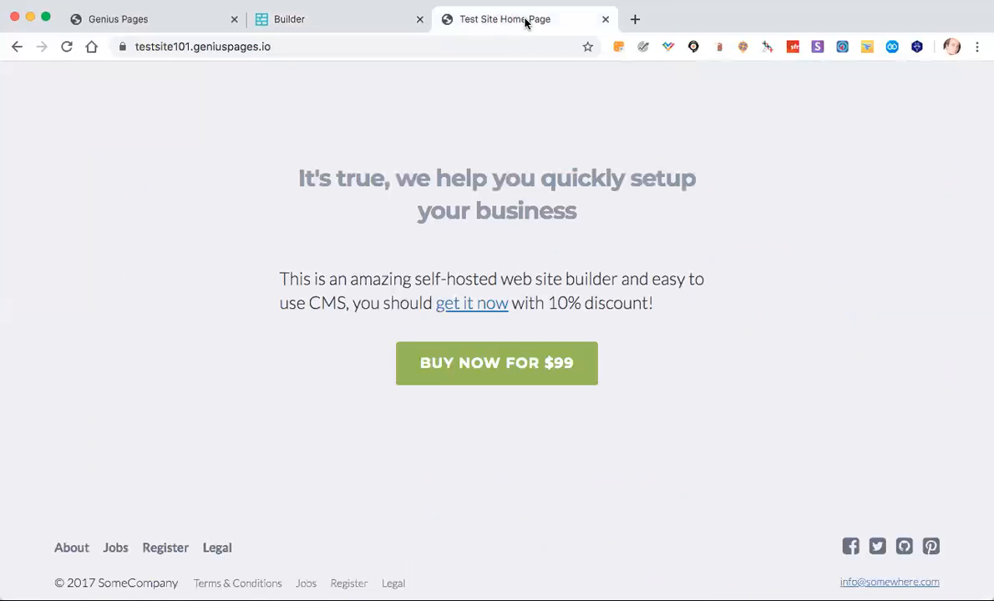
{"action": "key", "text": "super+r"}
{"action": "left_click", "coordinate": [356, 24]}
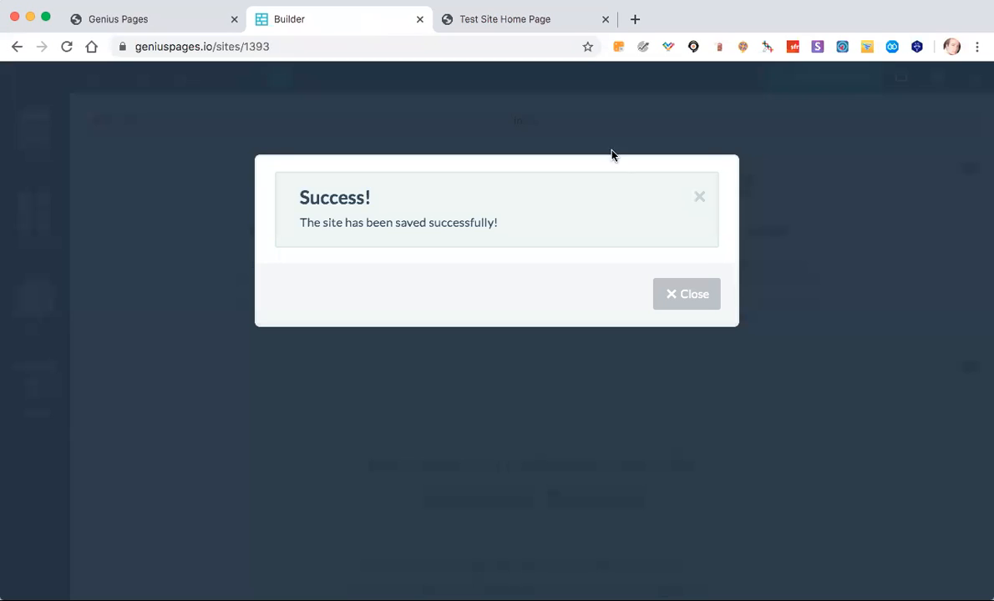
{"action": "left_click", "coordinate": [704, 310]}
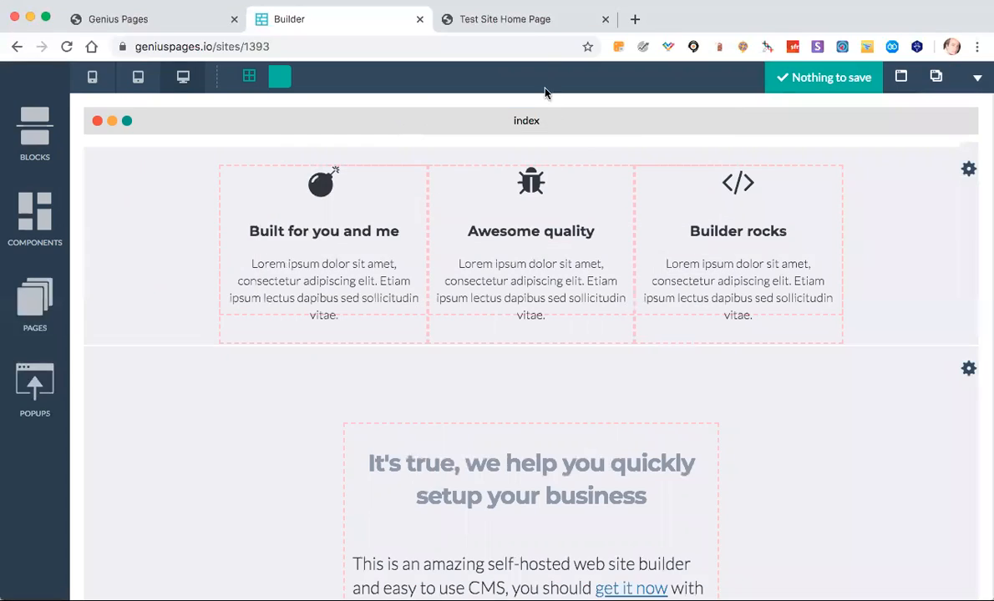
- Reload the published Test Site Home Page and examine the three-column features section and the call-to-action section below it
{"action": "left_click", "coordinate": [526, 28]}
{"action": "key", "text": "super+r"}
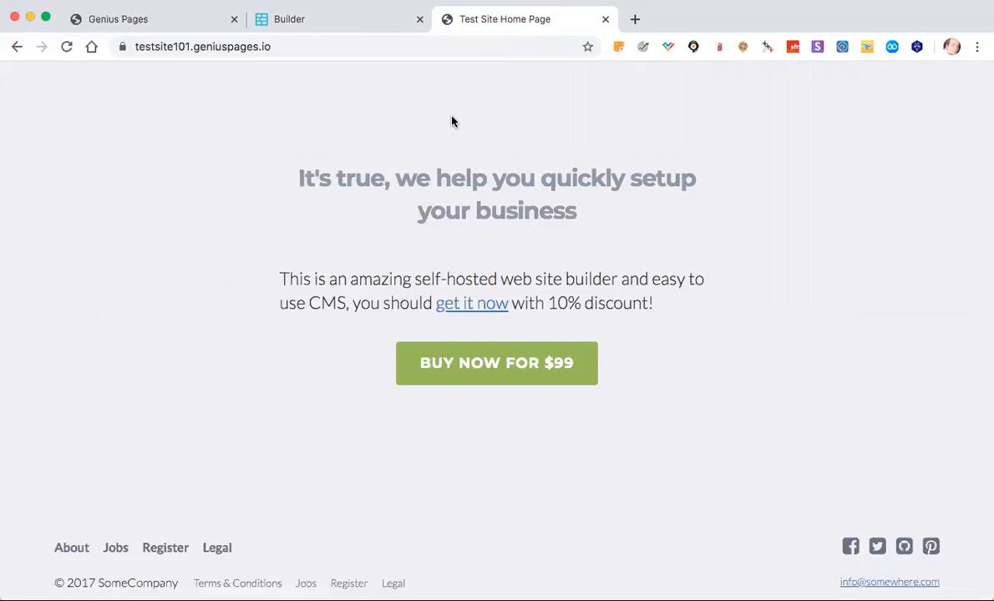
{"action": "scroll", "coordinate": [419, 107], "scroll_direction": "up", "scroll_amount": 3}
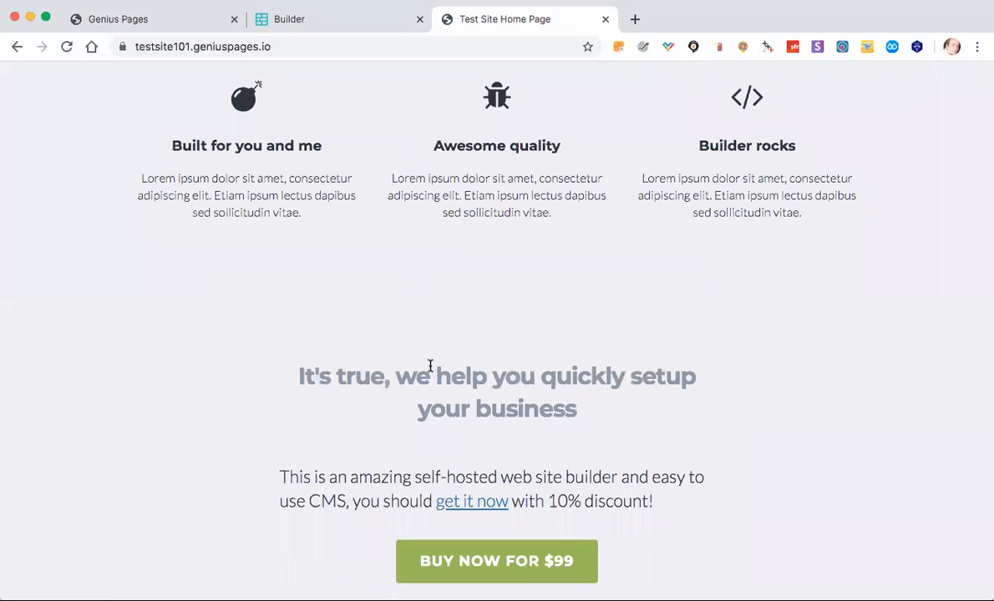
{"action": "left_click_drag", "start_coordinate": [371, 377], "coordinate": [599, 442]}
{"action": "left_click_drag", "start_coordinate": [245, 189], "coordinate": [829, 196]}
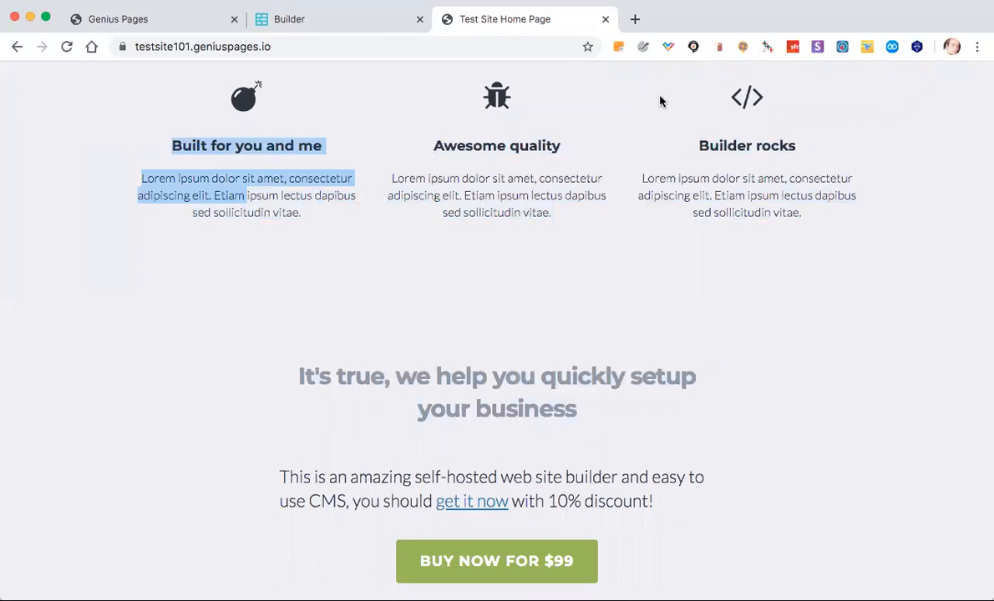
- Return to the Builder page and look through the component categories, including Grids, Text and Media
{"action": "left_click", "coordinate": [349, 25]}
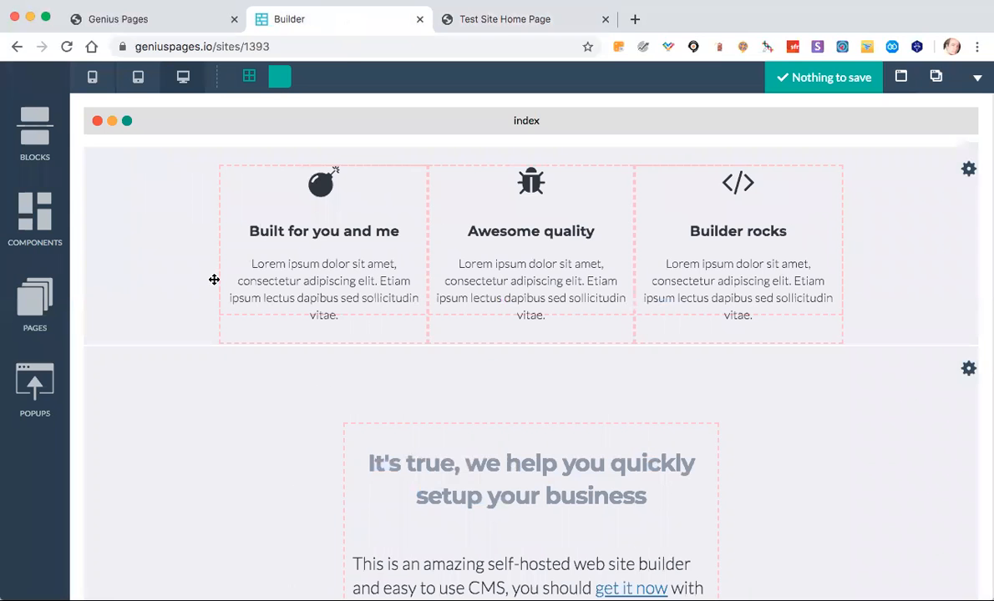
{"action": "left_click", "coordinate": [46, 217]}
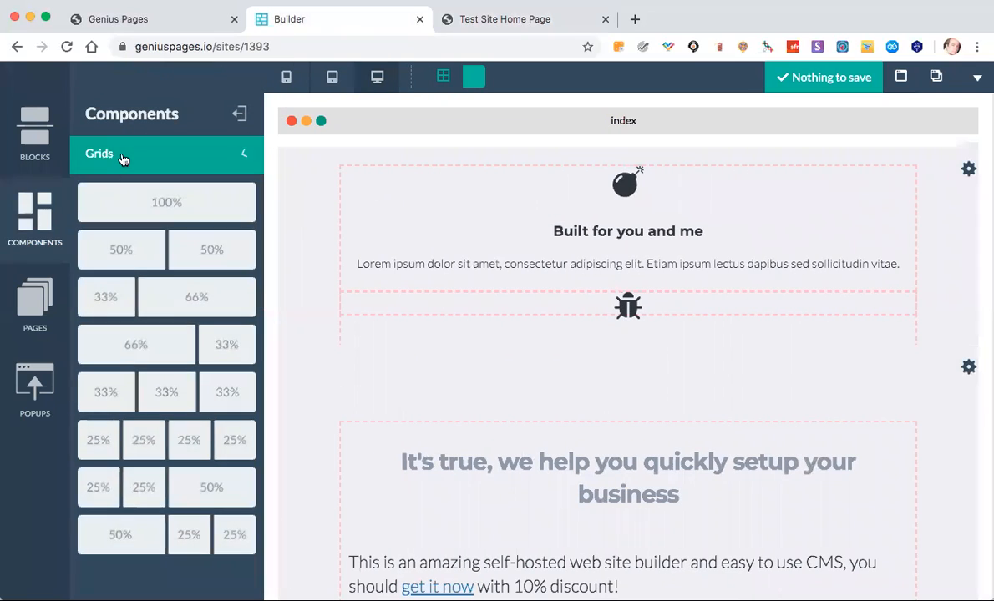
{"action": "left_click", "coordinate": [122, 156]}
{"action": "left_click", "coordinate": [164, 349]}
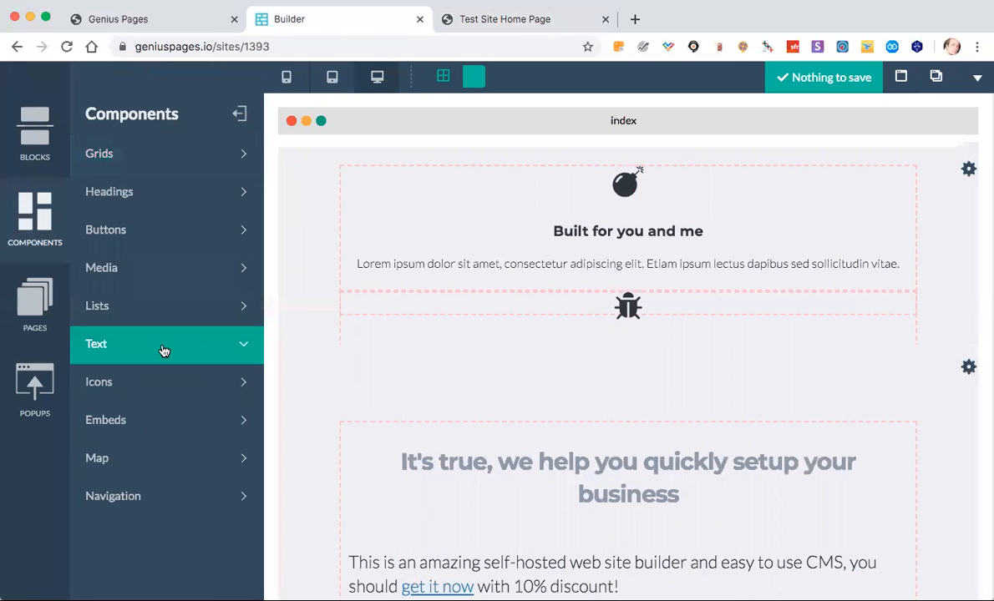
{"action": "left_click", "coordinate": [167, 284]}
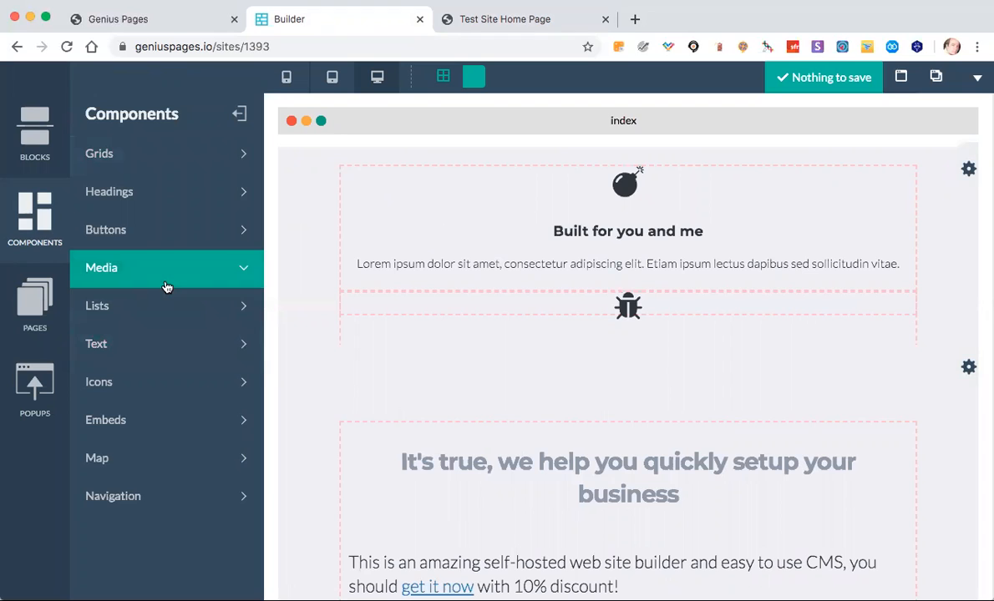
- Browse the block categories and examine the ready-made Features block layouts, closing the block library when done
{"action": "left_click", "coordinate": [34, 133]}
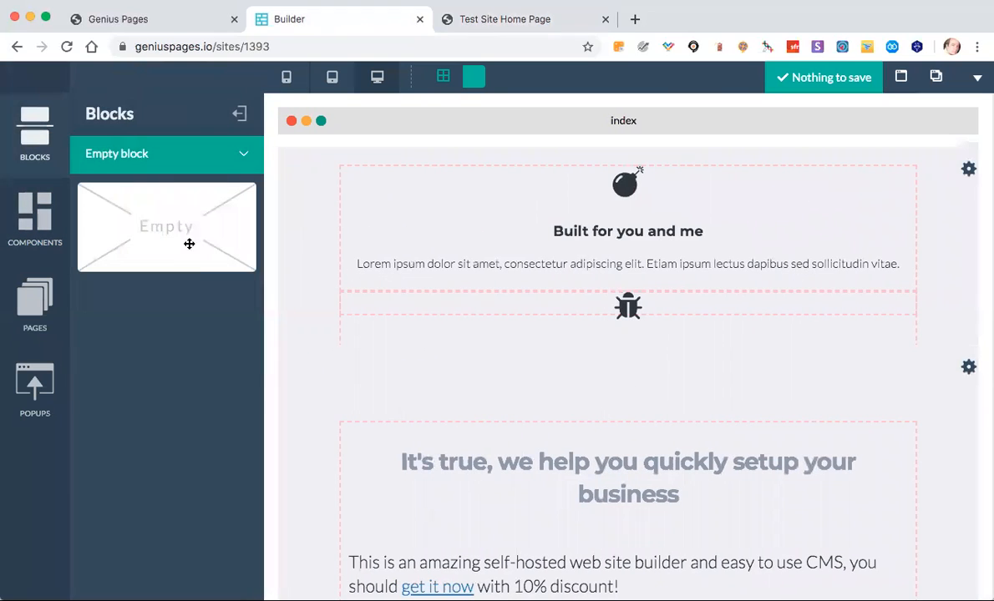
{"action": "left_click", "coordinate": [142, 152]}
{"action": "left_click", "coordinate": [177, 418]}
{"action": "scroll", "coordinate": [177, 421], "scroll_direction": "down", "scroll_amount": 1}
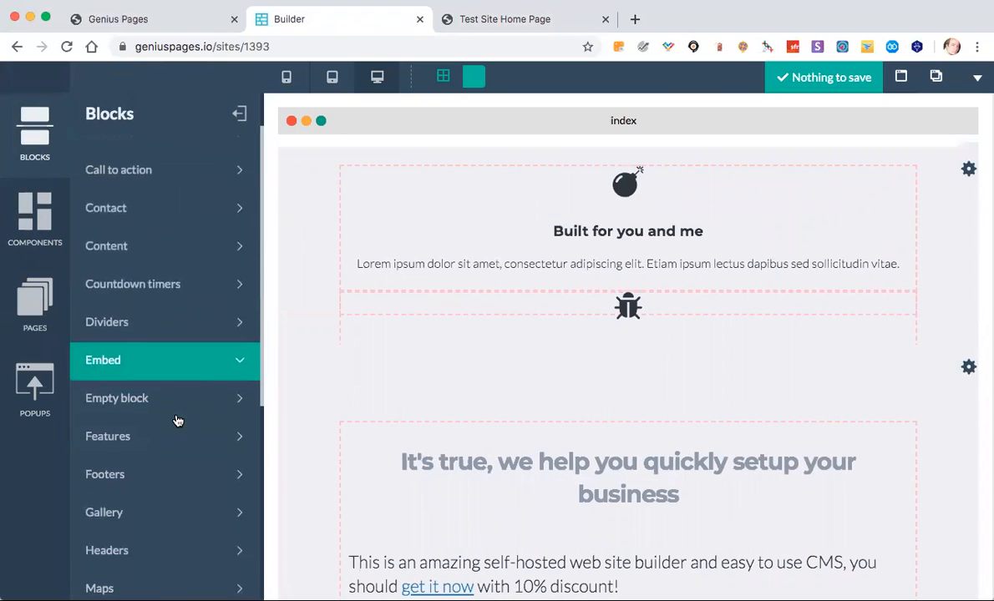
{"action": "scroll", "coordinate": [177, 421], "scroll_direction": "down", "scroll_amount": 2}
{"action": "left_click", "coordinate": [177, 421]}
{"action": "scroll", "coordinate": [177, 421], "scroll_direction": "down", "scroll_amount": 1}
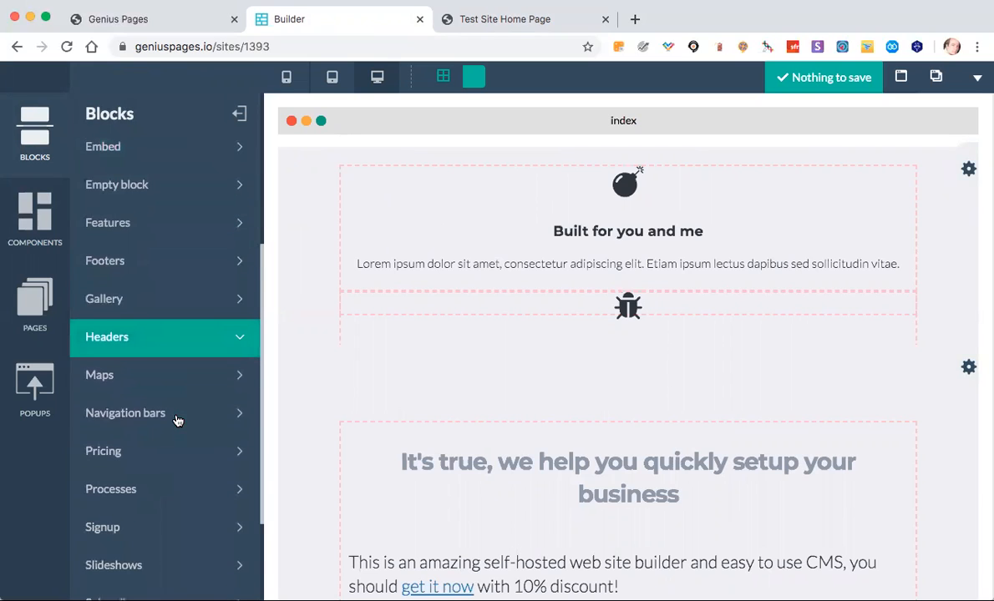
{"action": "left_click", "coordinate": [177, 417]}
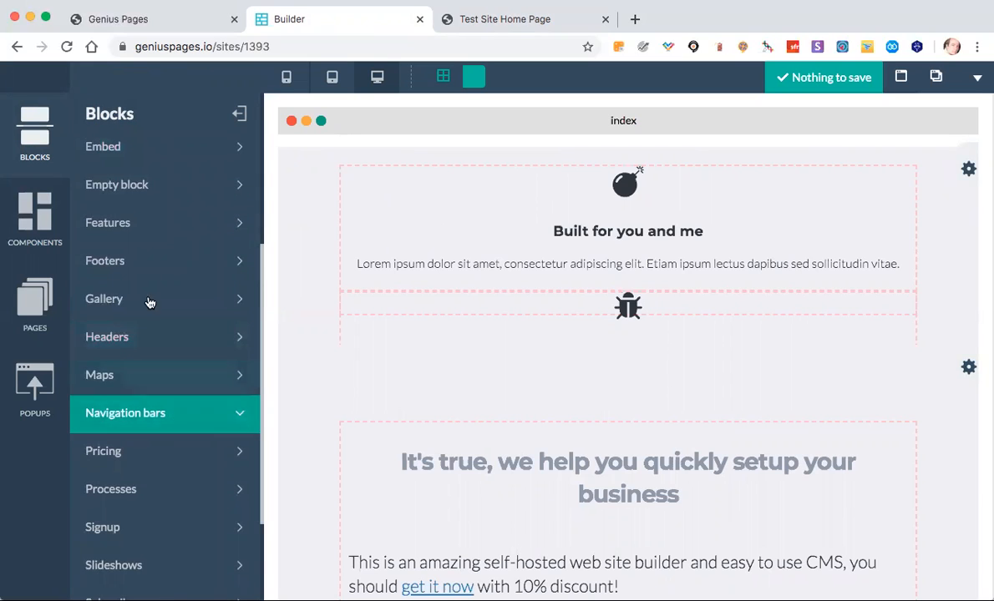
{"action": "left_click", "coordinate": [122, 223]}
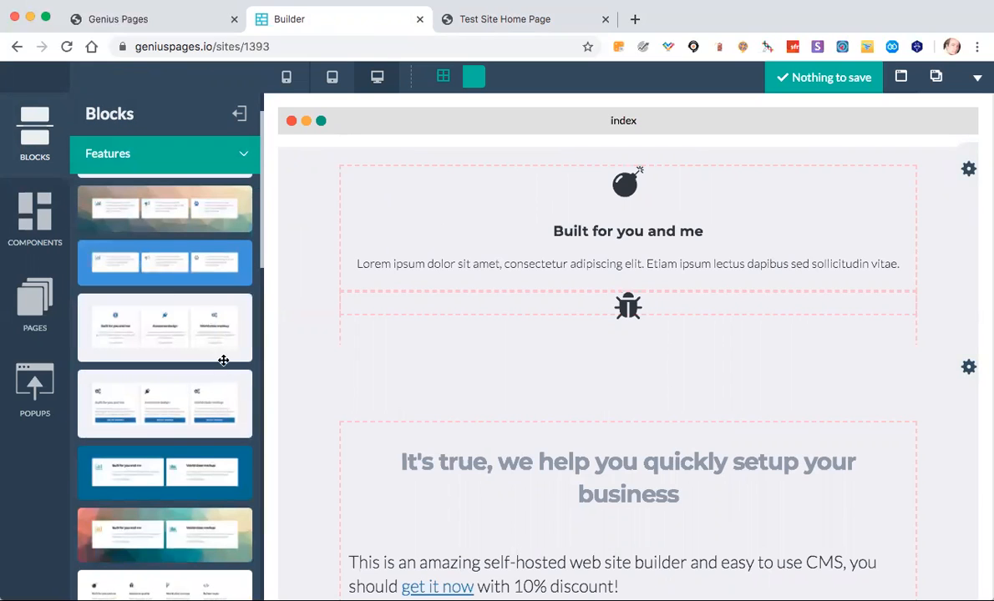
{"action": "scroll", "coordinate": [223, 360], "scroll_direction": "down", "scroll_amount": 8}
{"action": "scroll", "coordinate": [219, 368], "scroll_direction": "down", "scroll_amount": 10}
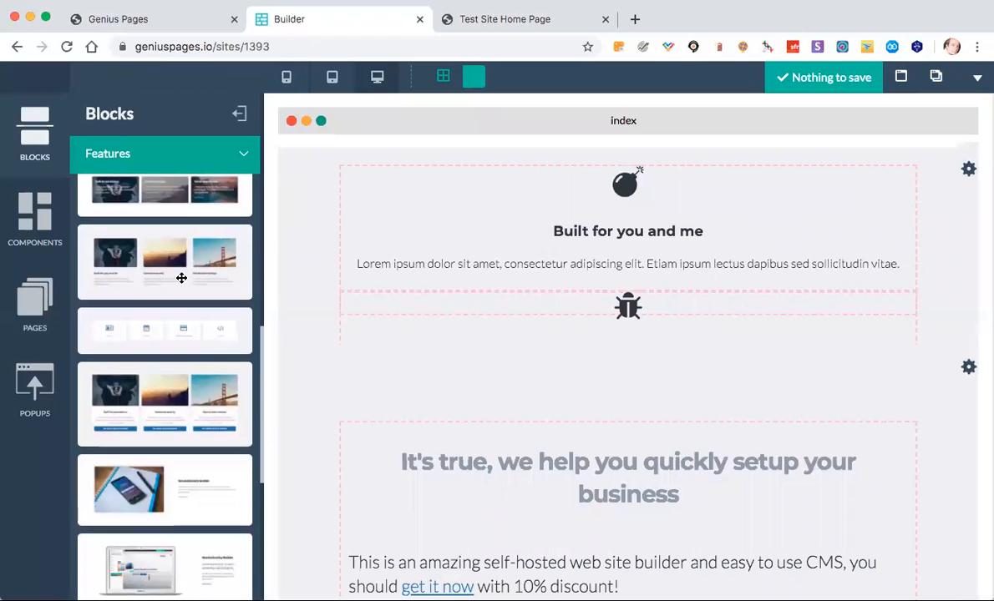
{"action": "scroll", "coordinate": [199, 472], "scroll_direction": "down", "scroll_amount": 5}
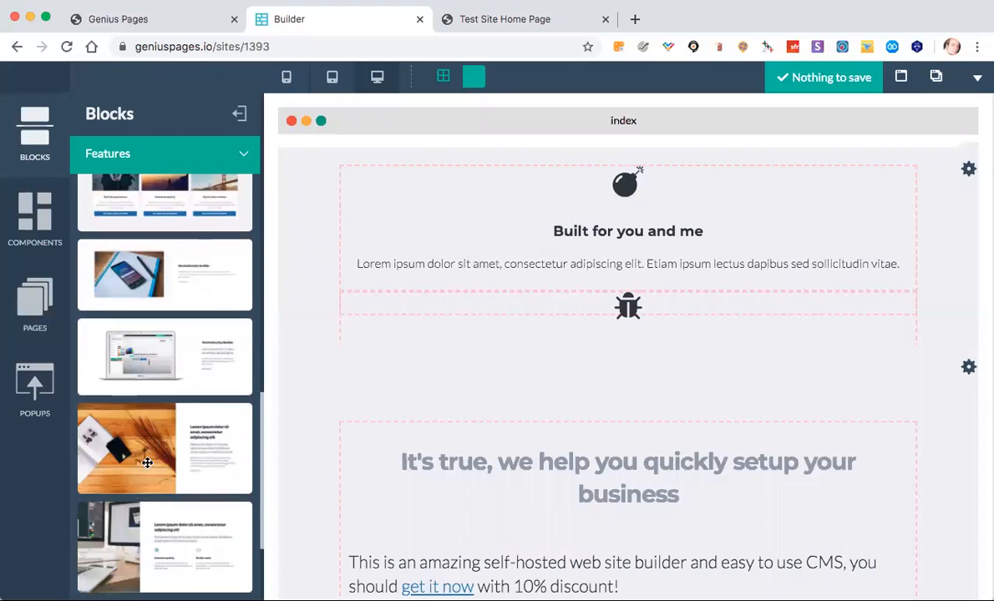
{"action": "left_click", "coordinate": [238, 114]}
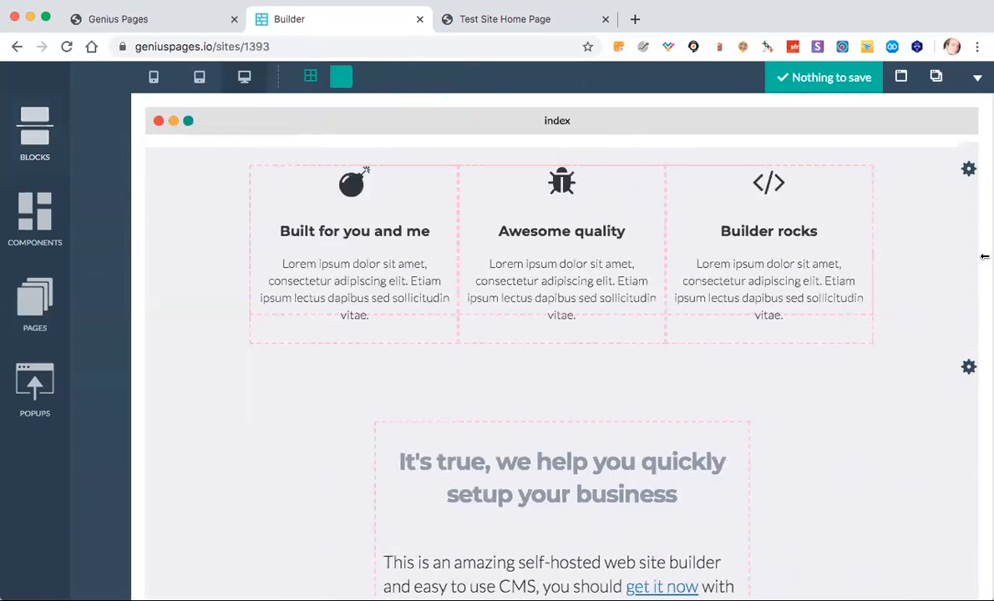